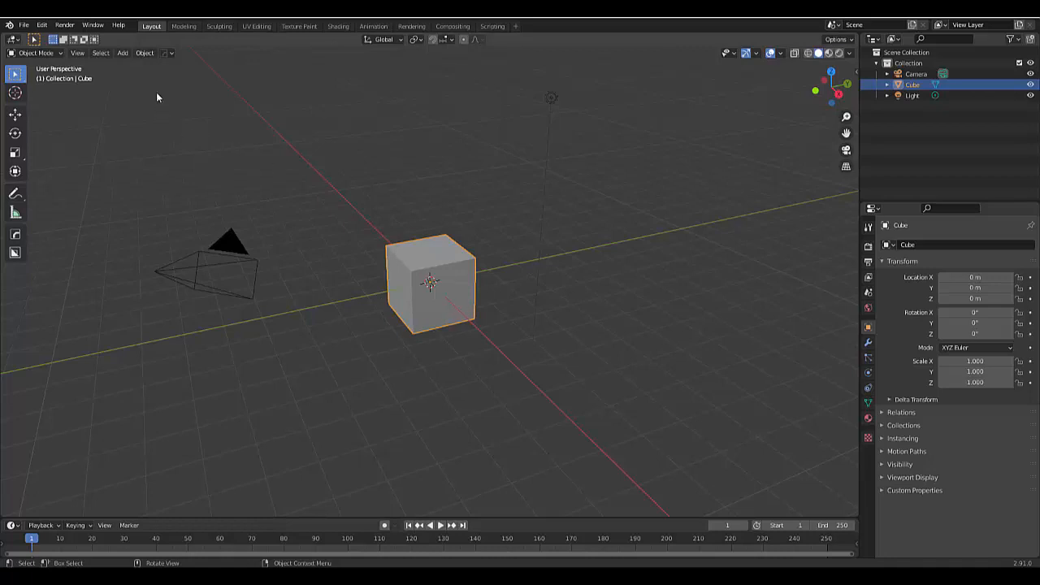
- Try to apply the Quick Liquid effect with no object selected
click(156, 91)
click(149, 53)
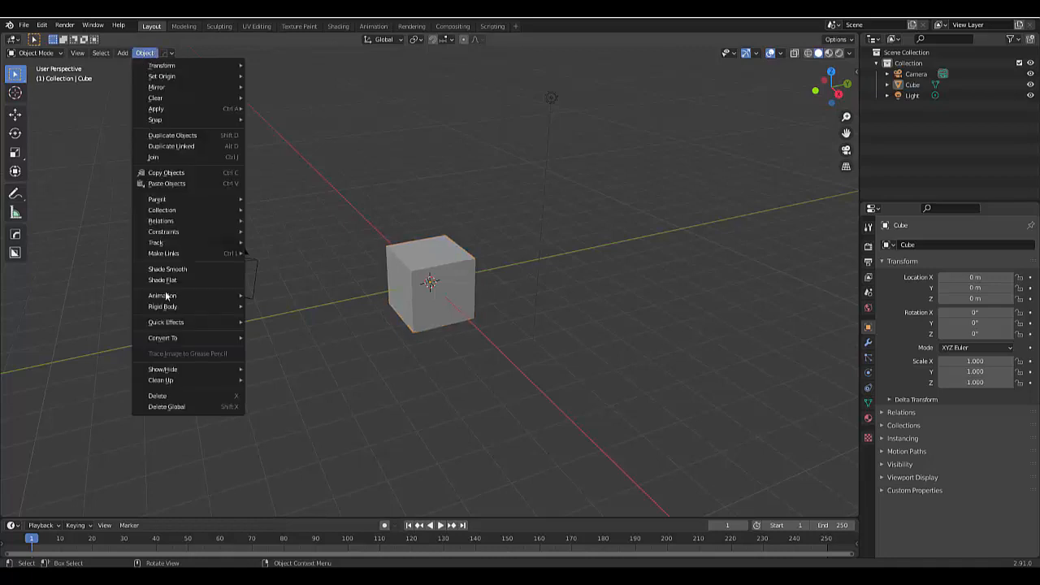
mouse_move(184, 323)
click(297, 353)
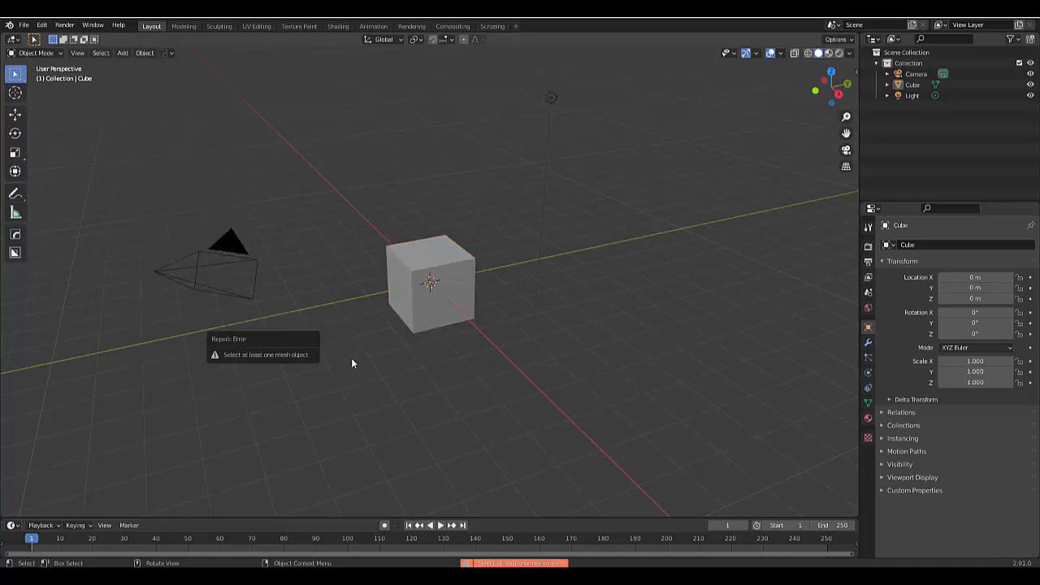
- Apply the Quick Liquid effect to the default cube
click(414, 273)
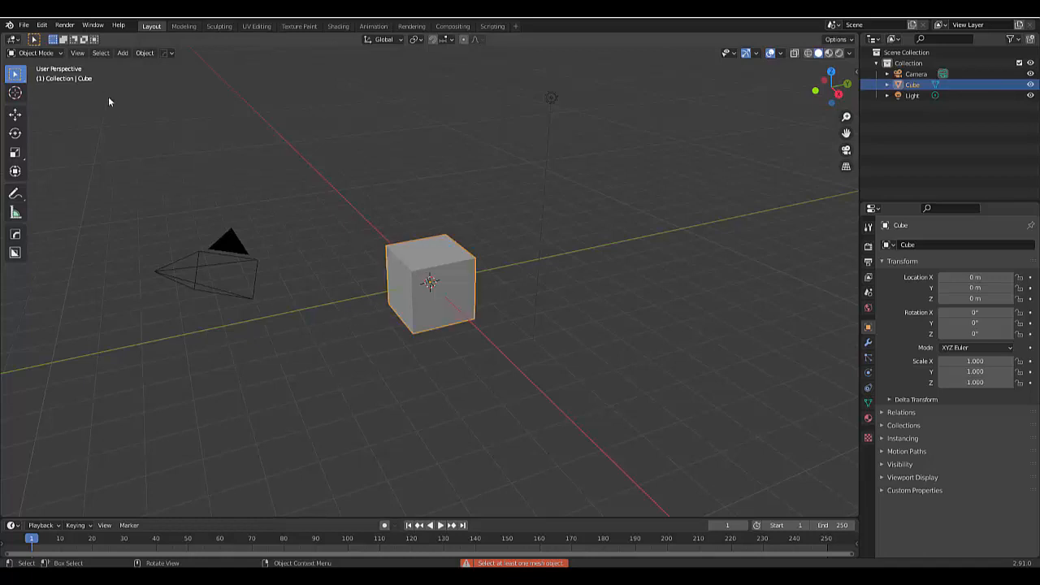
click(144, 53)
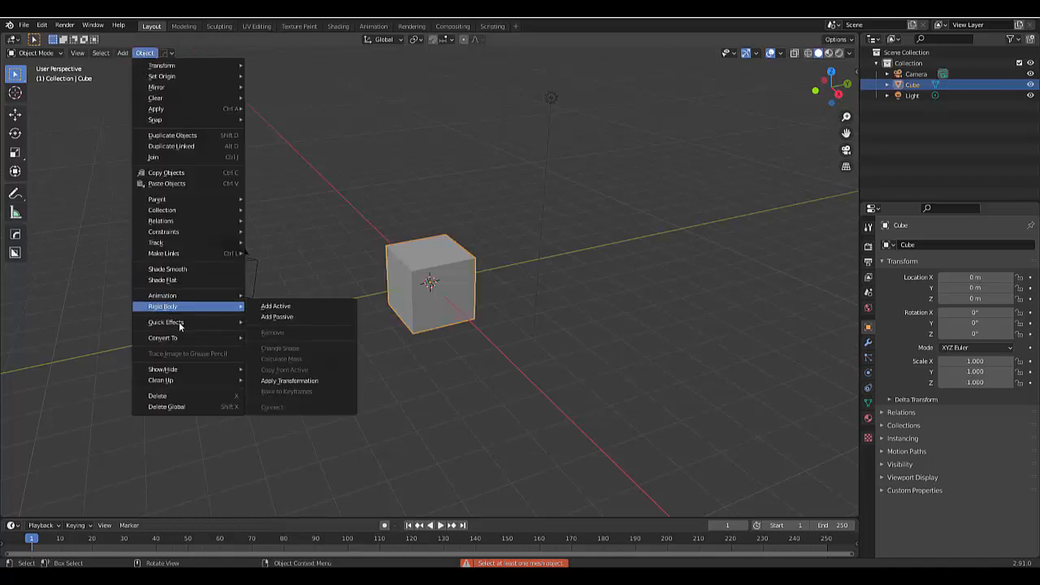
mouse_move(179, 324)
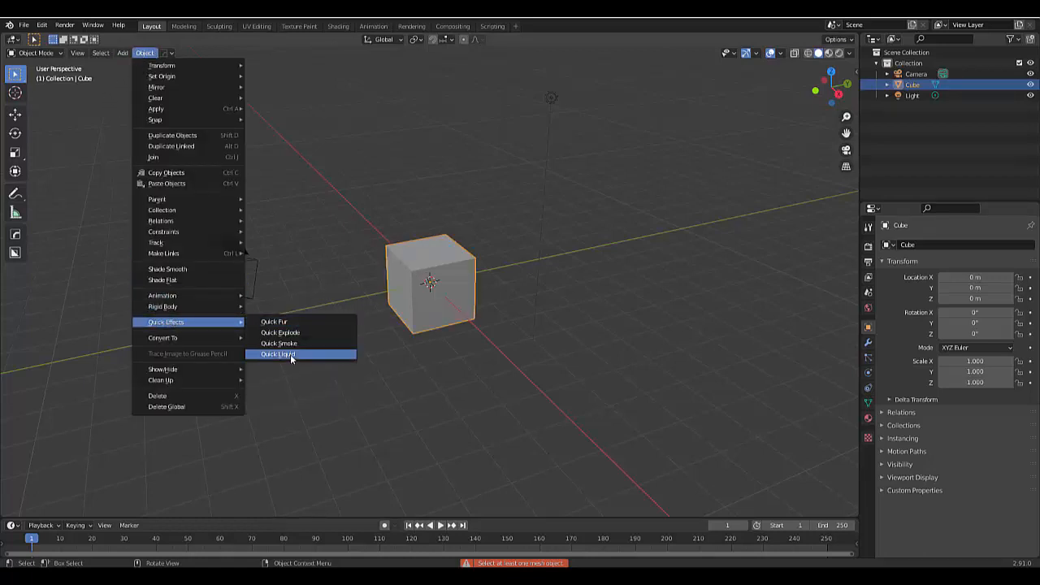
click(294, 355)
- In front view, enlarge the liquid domain to a scale of about 9.02 on X and Y and about 4.78 on Z
key(KP_1)
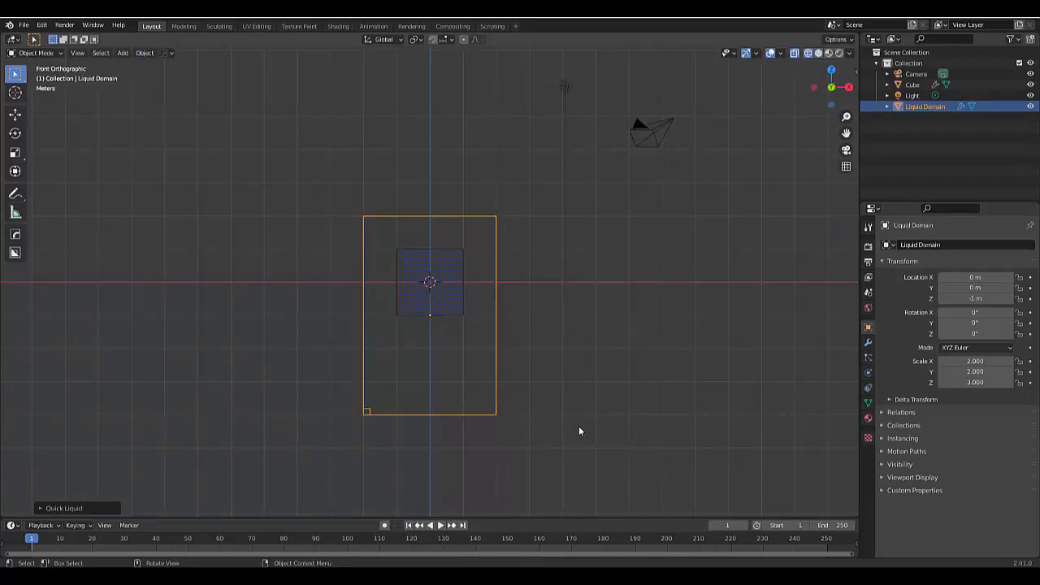
key(s)
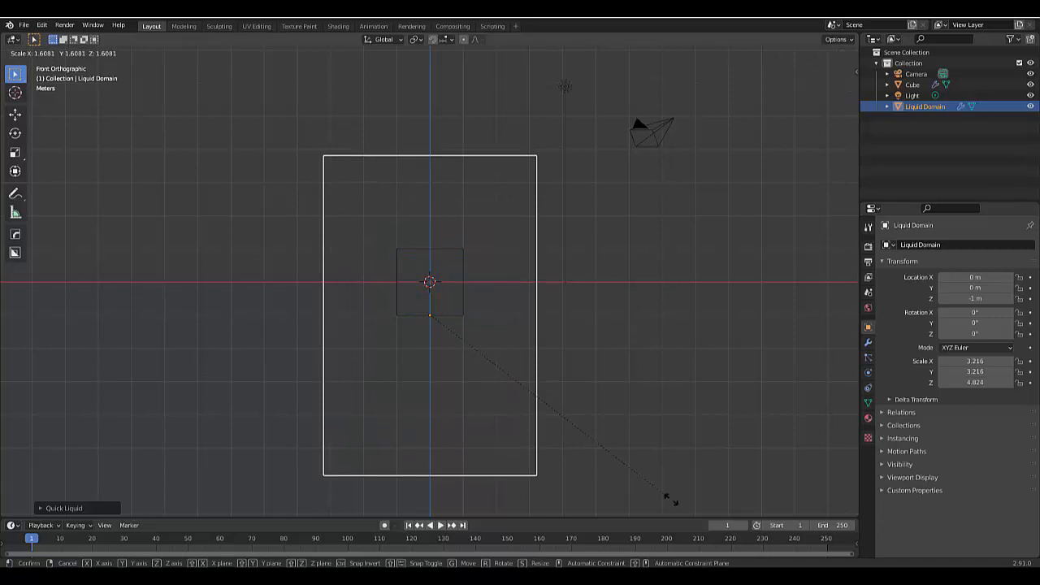
click(666, 492)
key(s)
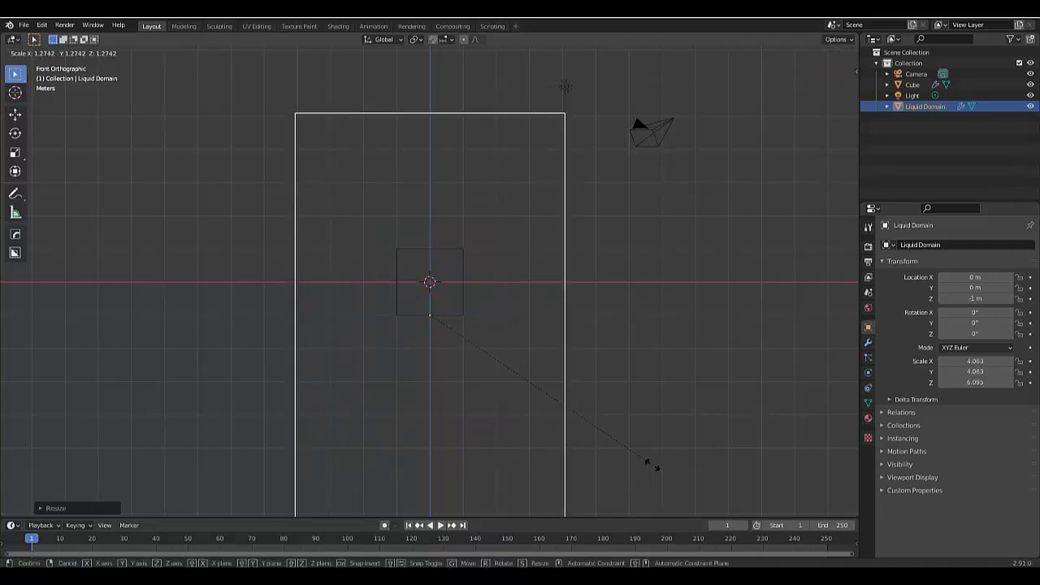
key(shift+z)
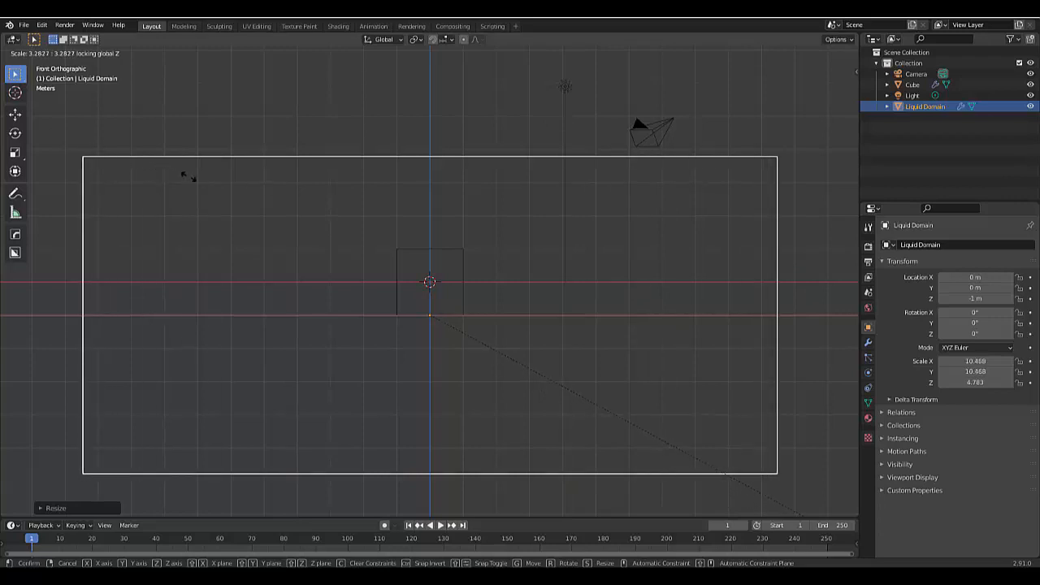
click(216, 242)
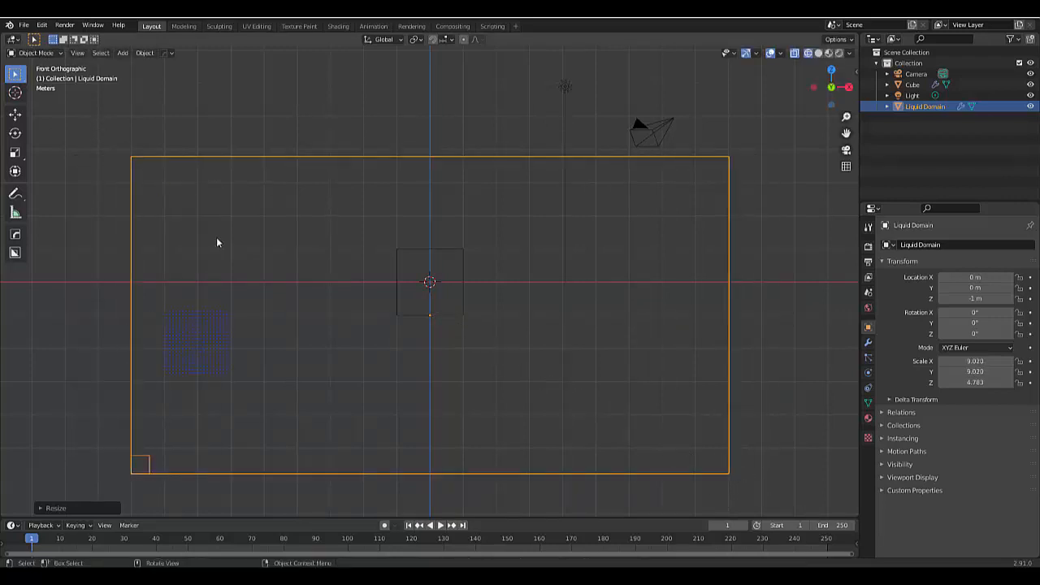
- Move the liquid domain up along Z to about 4.83 m so its base sits on the ground line
key(g)
key(z)
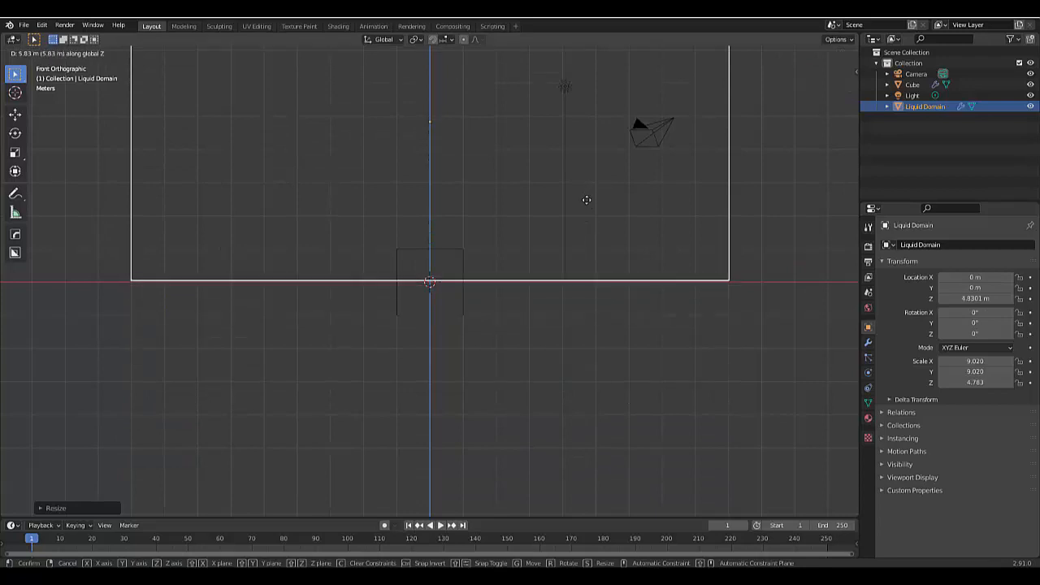
click(575, 205)
- Move the cube straight up along Z to about 3.02 m, inside the liquid domain
scroll(434, 304, down, 4)
scroll(255, 237, up, 4)
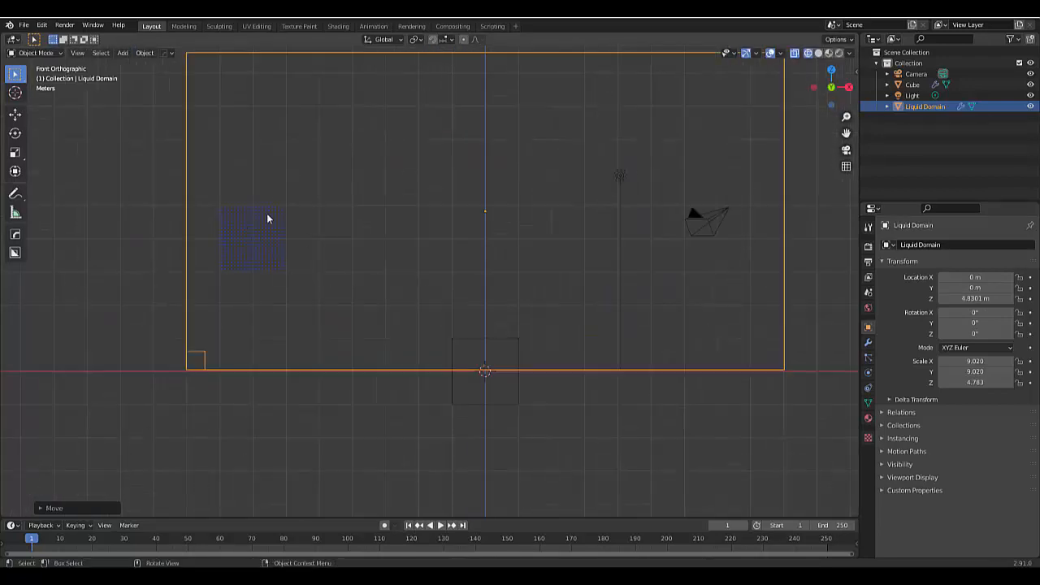
click(456, 333)
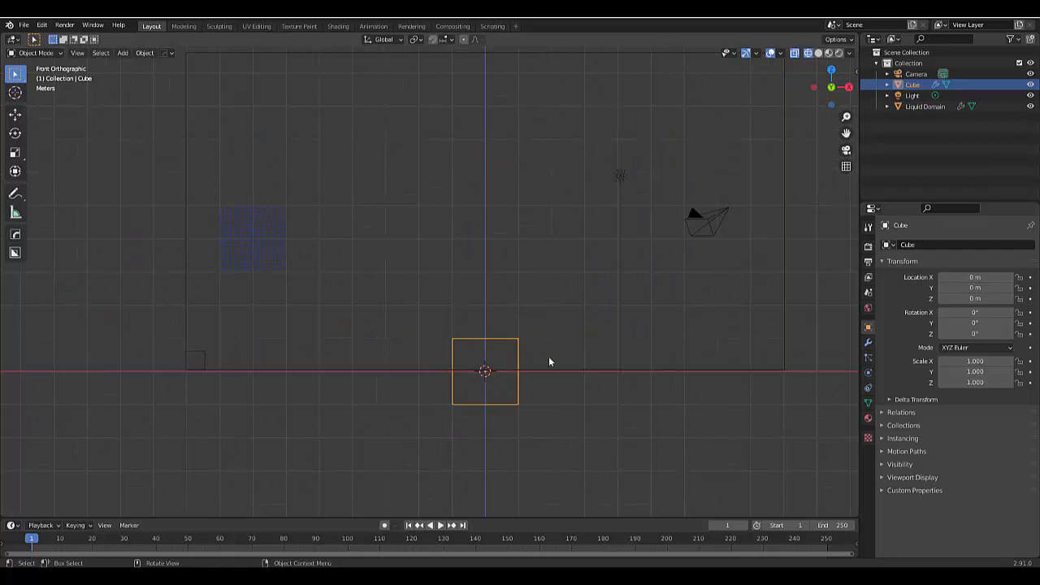
key(g)
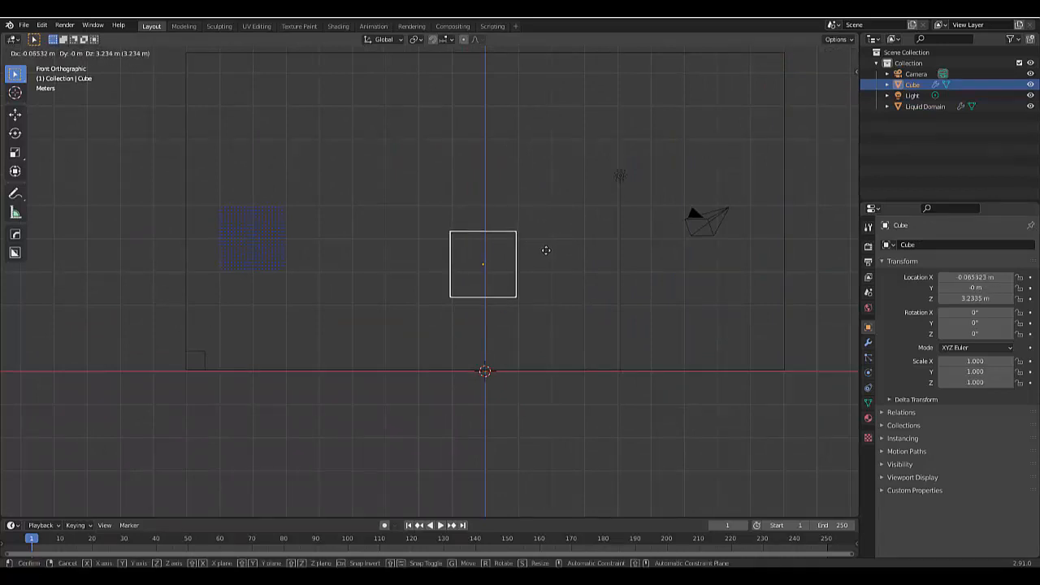
key(z)
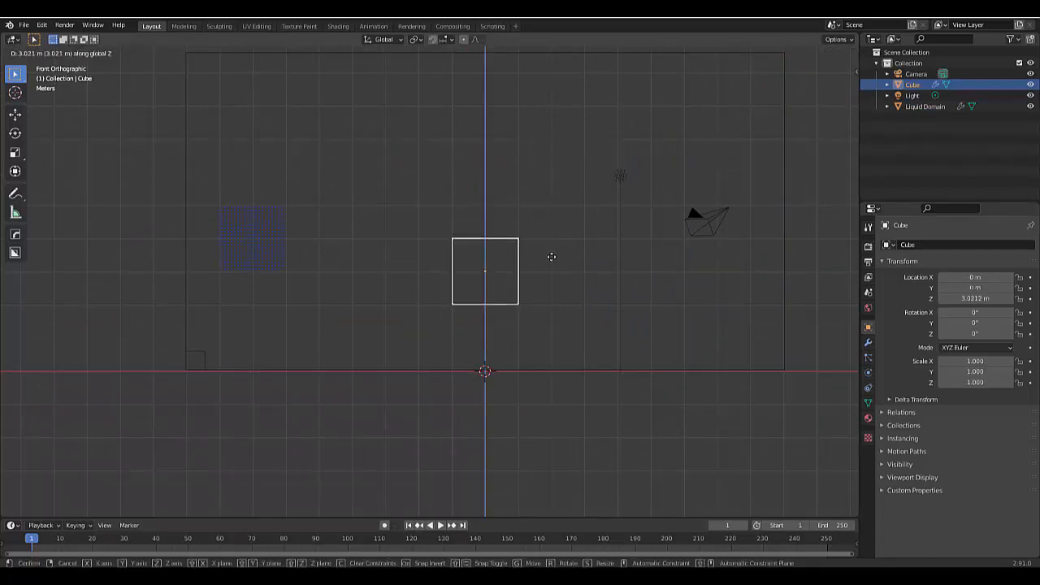
click(552, 257)
- Rename the cube as "liquid flow"
scroll(476, 260, down, 5)
scroll(449, 149, up, 3)
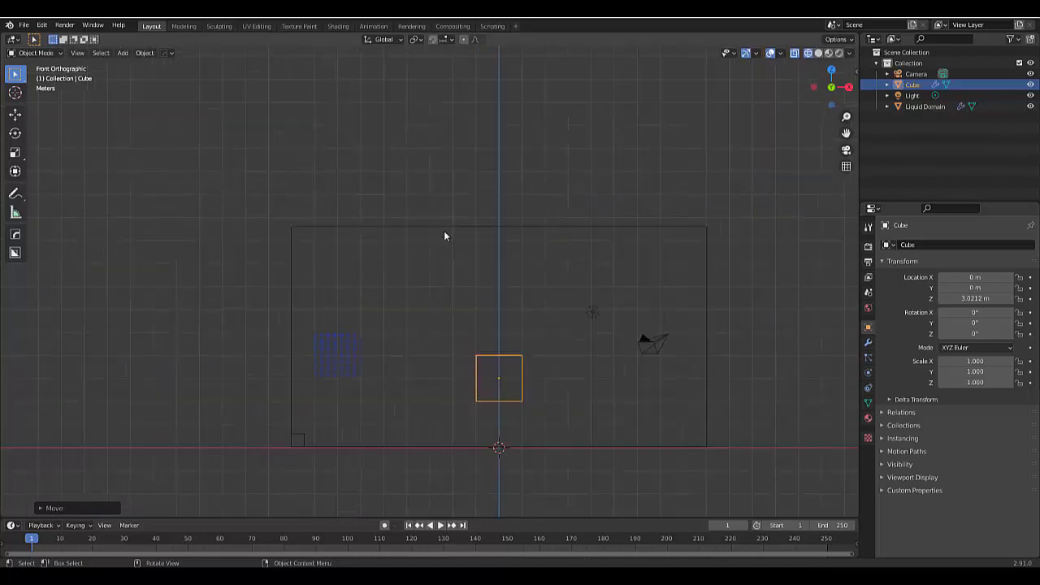
click(444, 226)
click(510, 360)
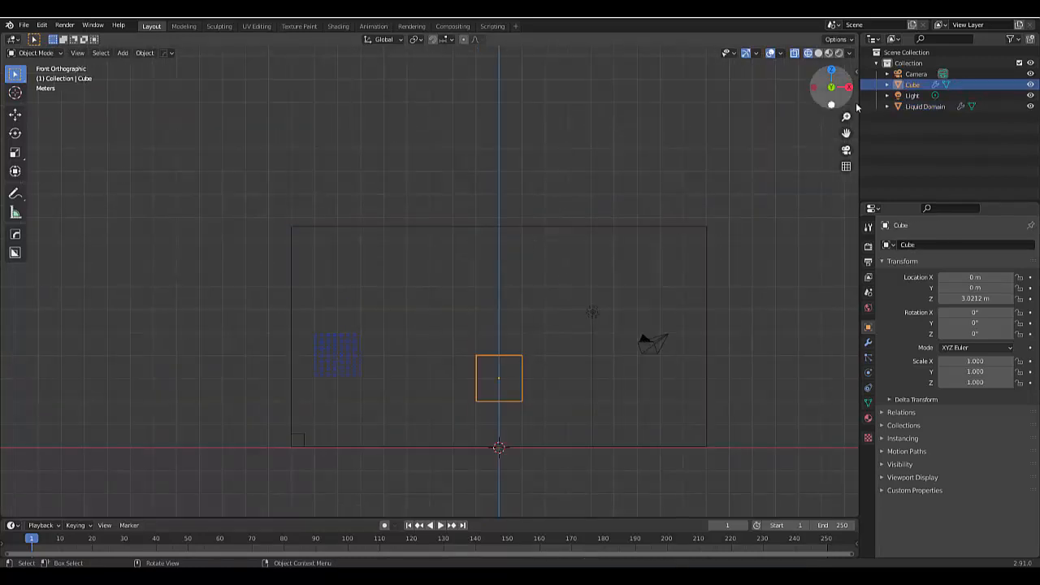
double_click(912, 84)
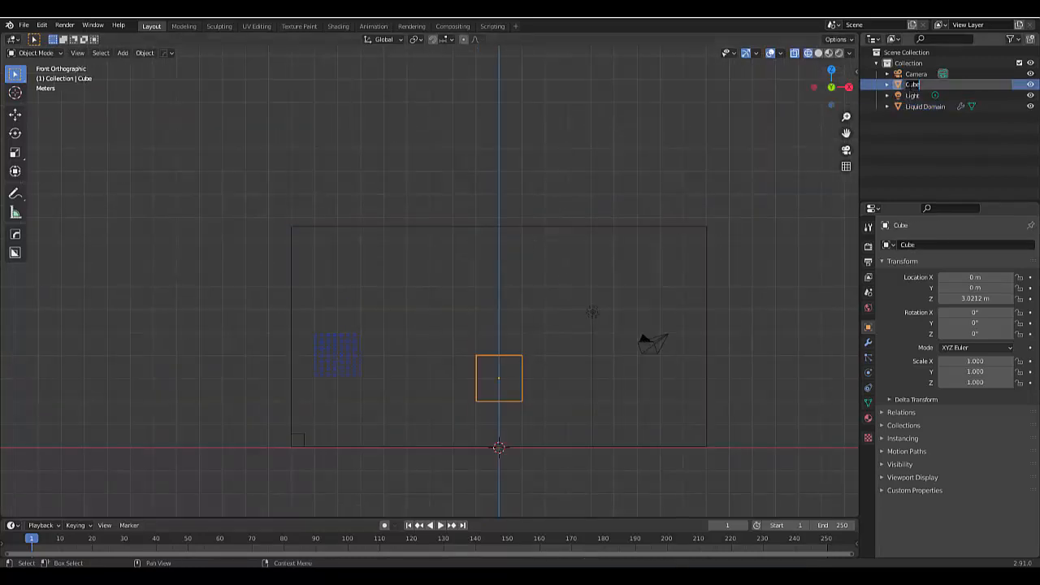
text(I)
key(Return)
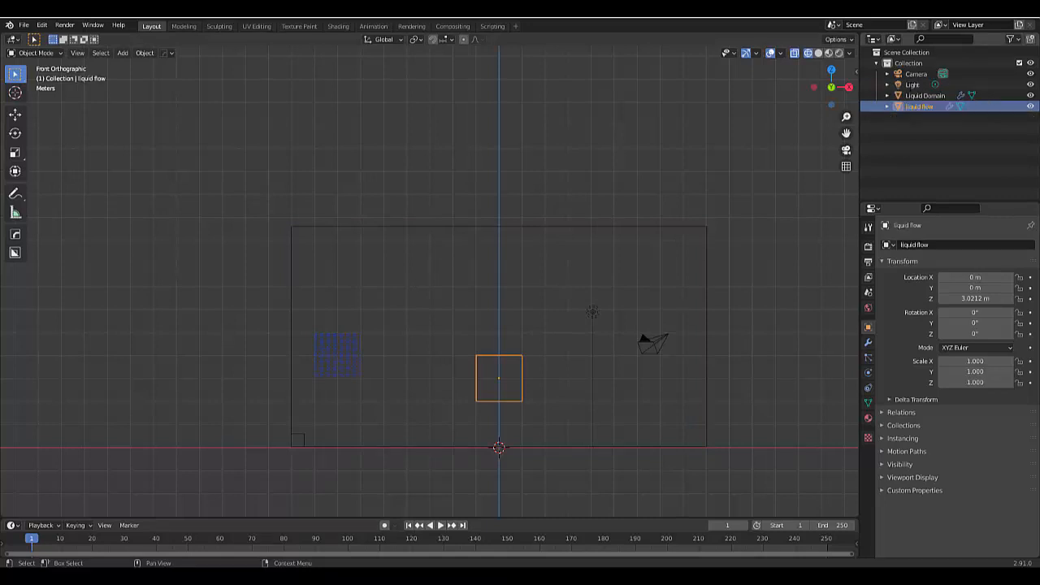
- Create a new collection named "liquid" and move the Liquid Domain and liquid flow objects into it
right_click(910, 127)
click(913, 129)
double_click(916, 119)
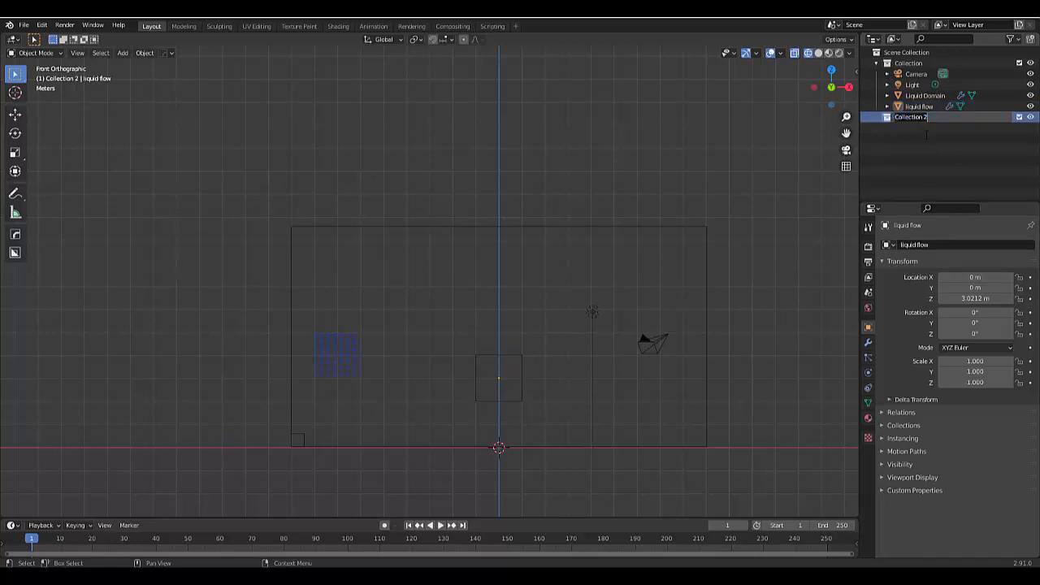
key(BackSpace)
key(Return)
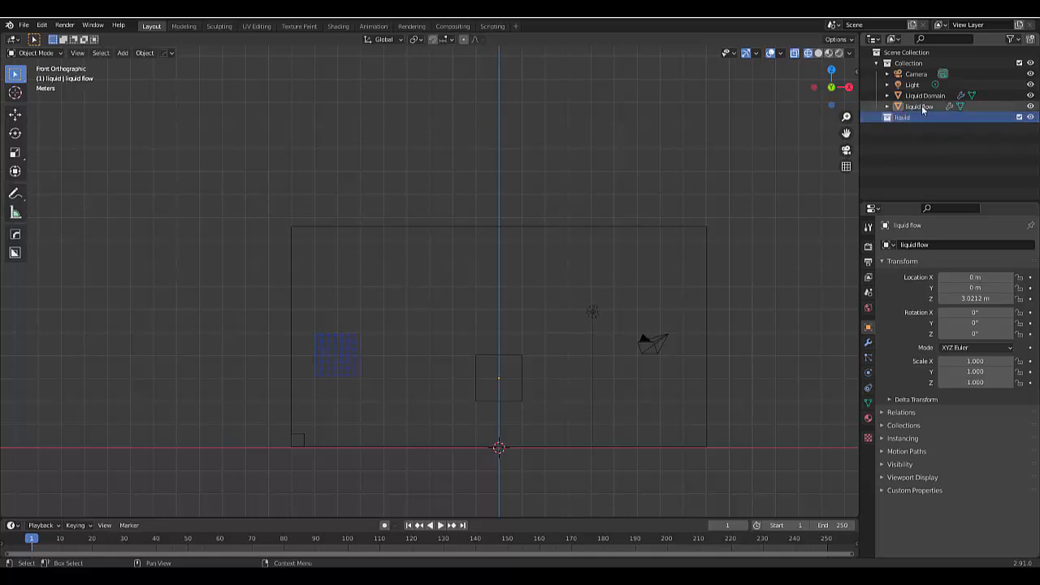
mouse_move(919, 106)
mouse_down()
mouse_move(930, 113)
mouse_move(925, 104)
mouse_move(920, 118)
mouse_up()
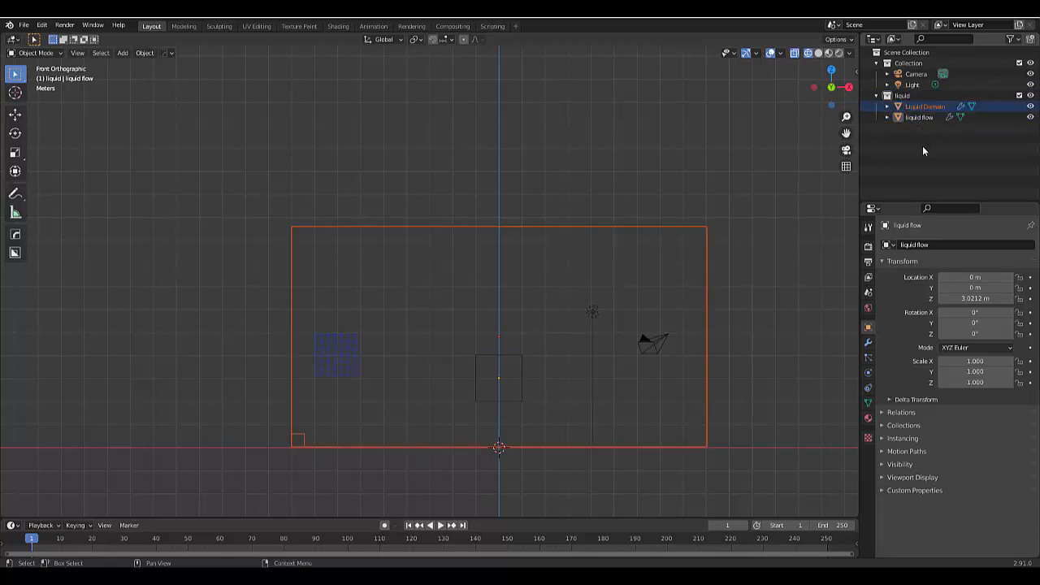
click(922, 146)
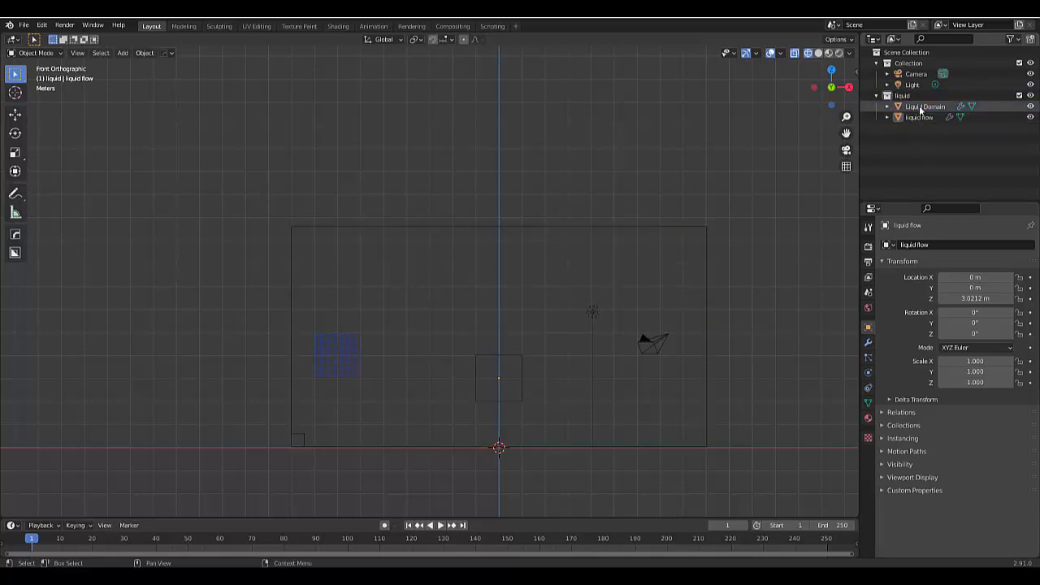
- Set the Liquid Domain's fluid resolution divisions to 64
click(921, 107)
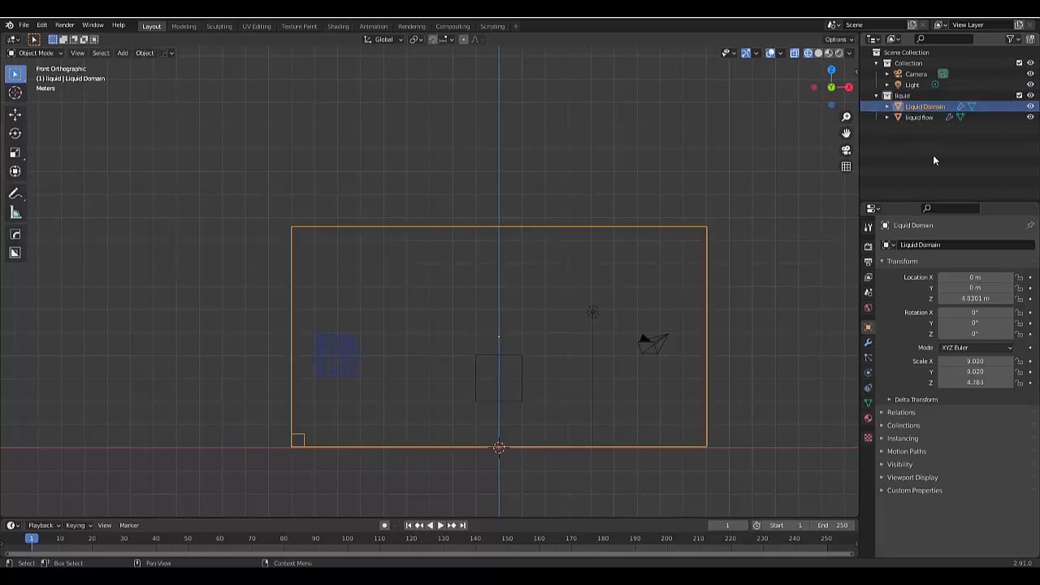
click(869, 374)
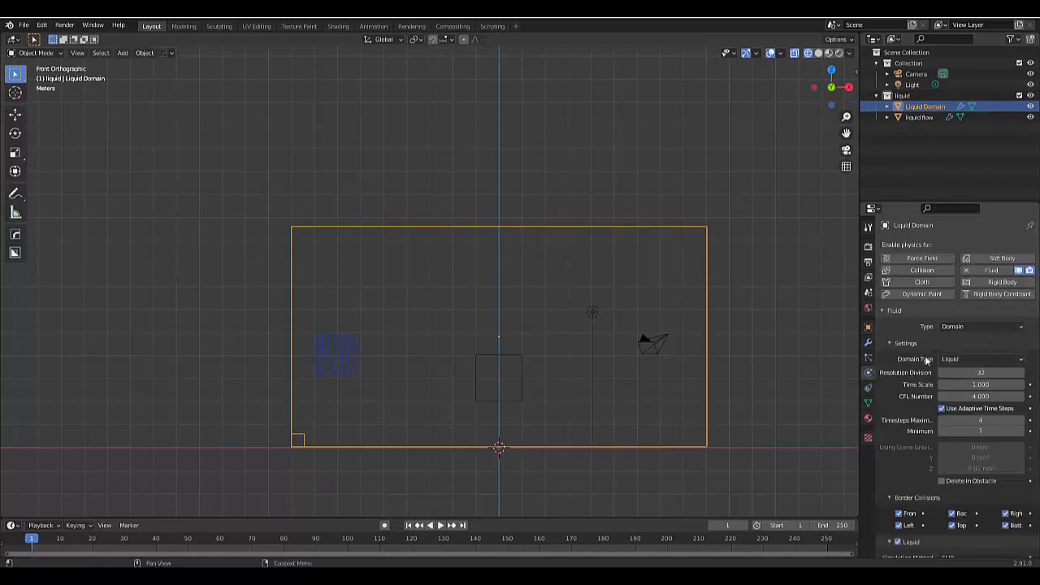
click(974, 372)
text(64)
key(Return)
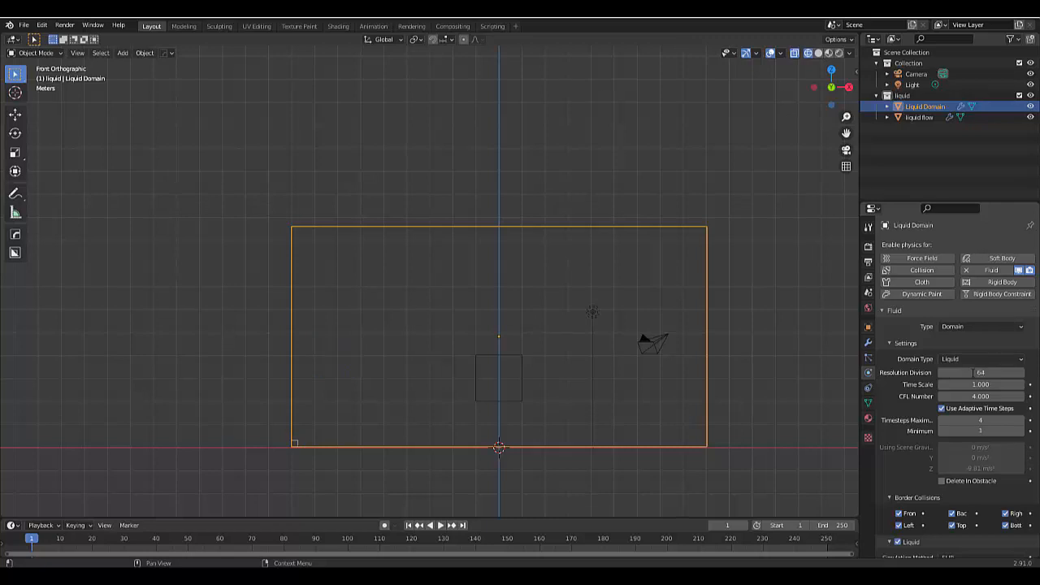
- Set the domain's maximum timesteps to 8 and minimum timesteps to 4
click(959, 420)
text(8)
key(Tab)
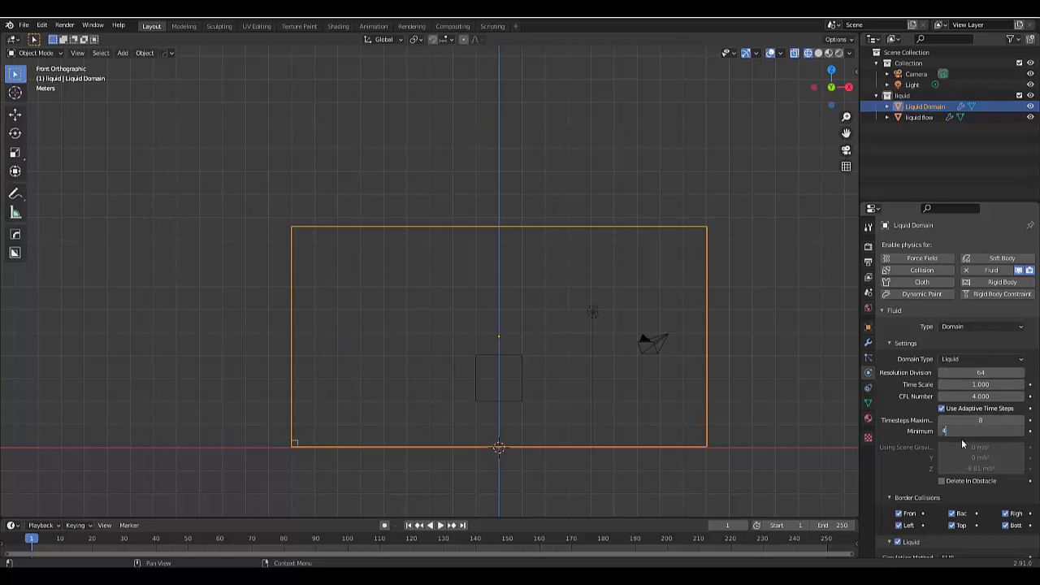
key(Return)
- Set the liquid domain's time scale to 2
scroll(943, 425, down, 4)
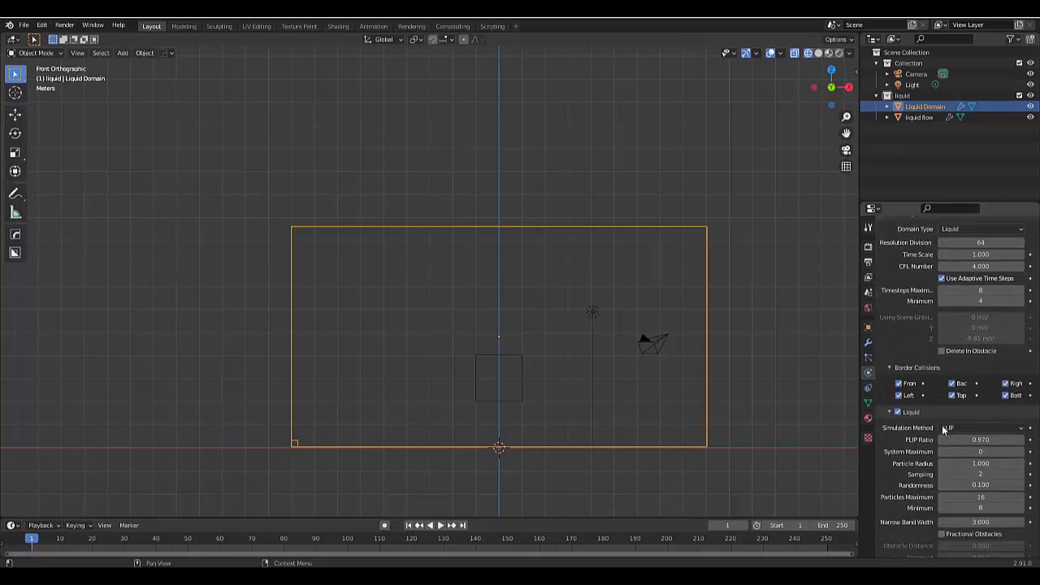
scroll(940, 425, down, 1)
scroll(936, 406, up, 3)
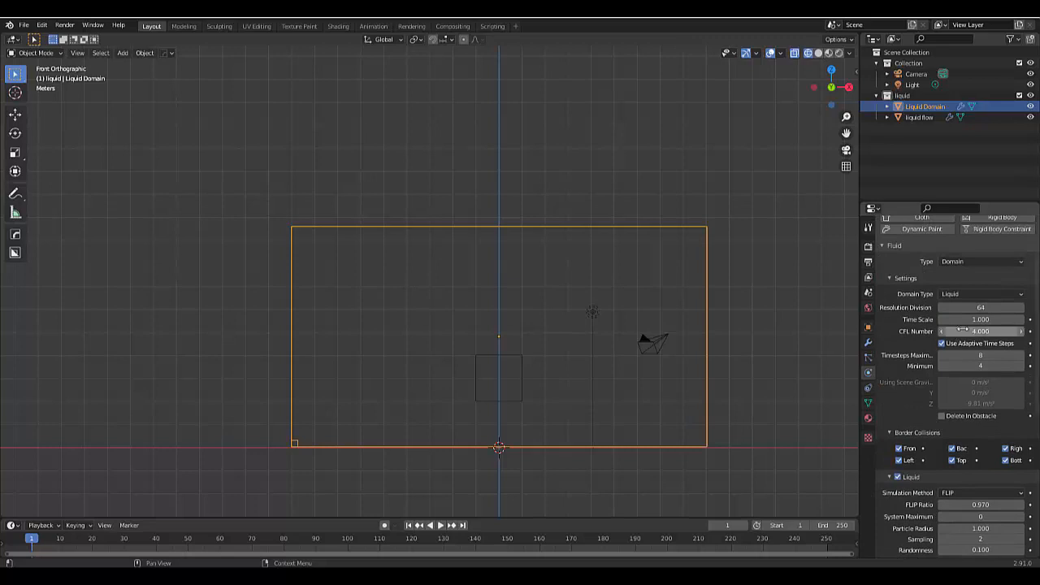
scroll(937, 392, down, 3)
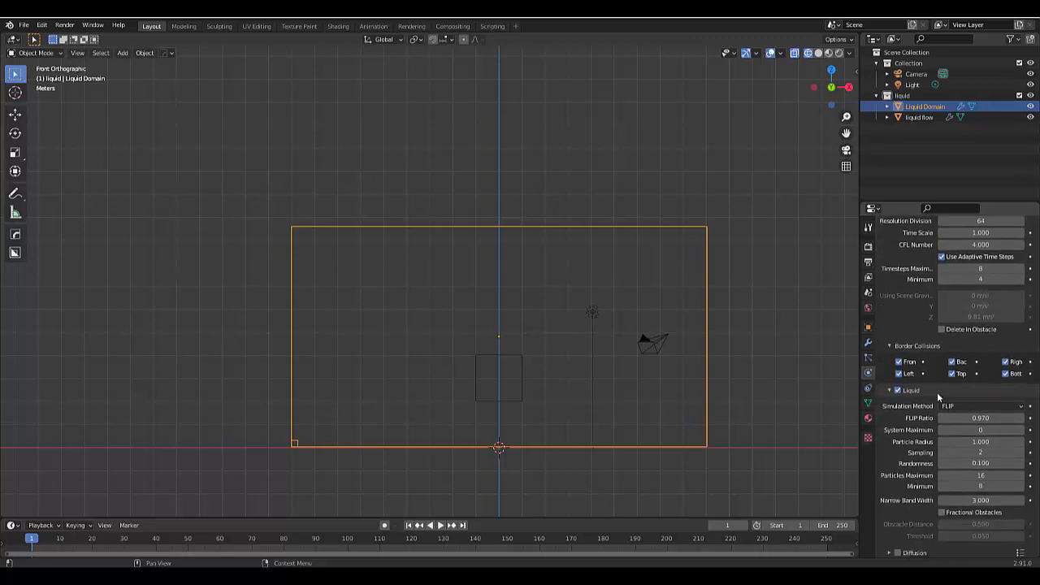
scroll(936, 392, down, 1)
scroll(932, 393, down, 2)
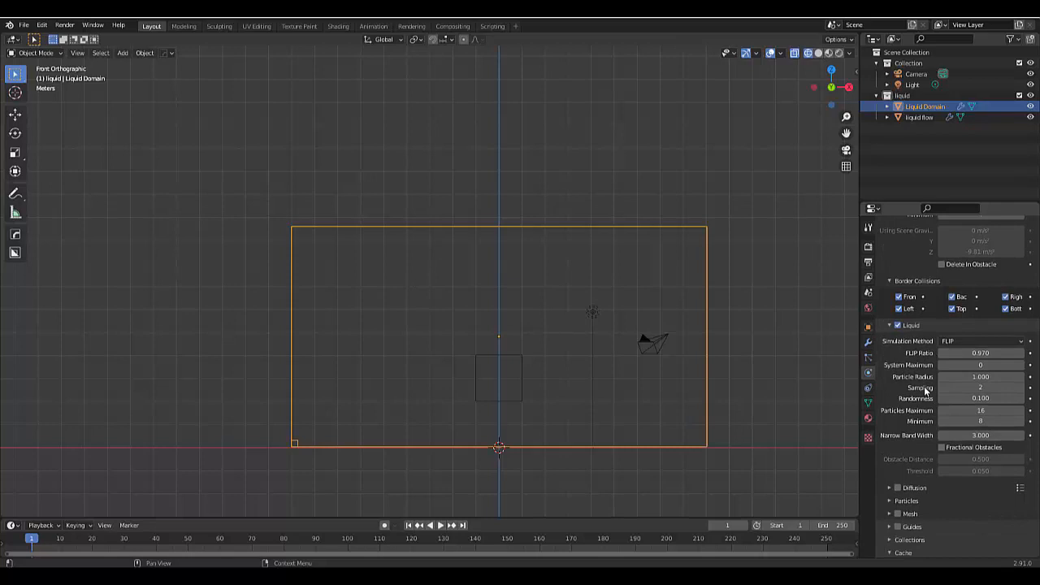
scroll(924, 391, down, 3)
scroll(924, 392, up, 10)
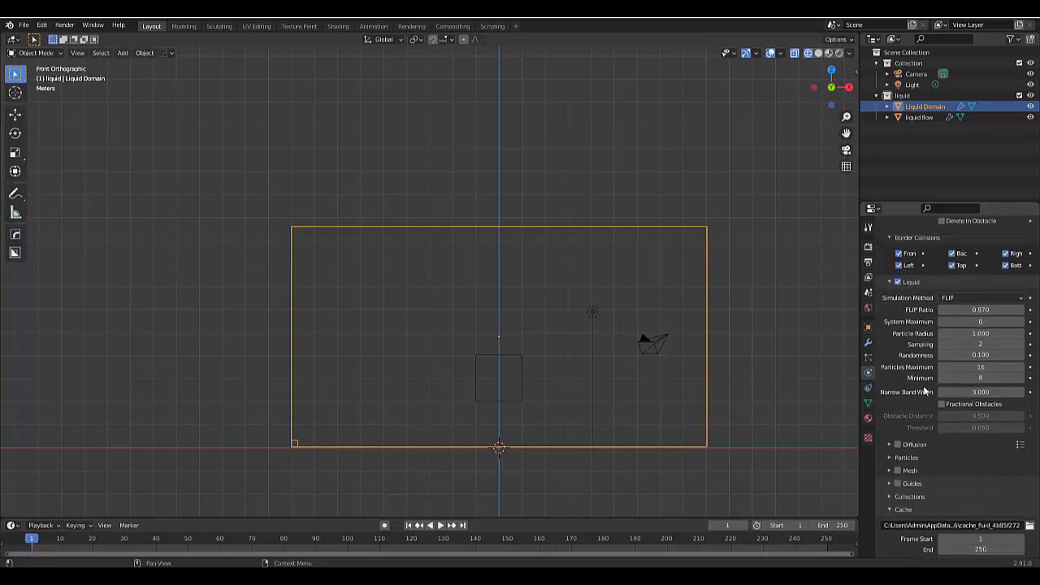
click(972, 319)
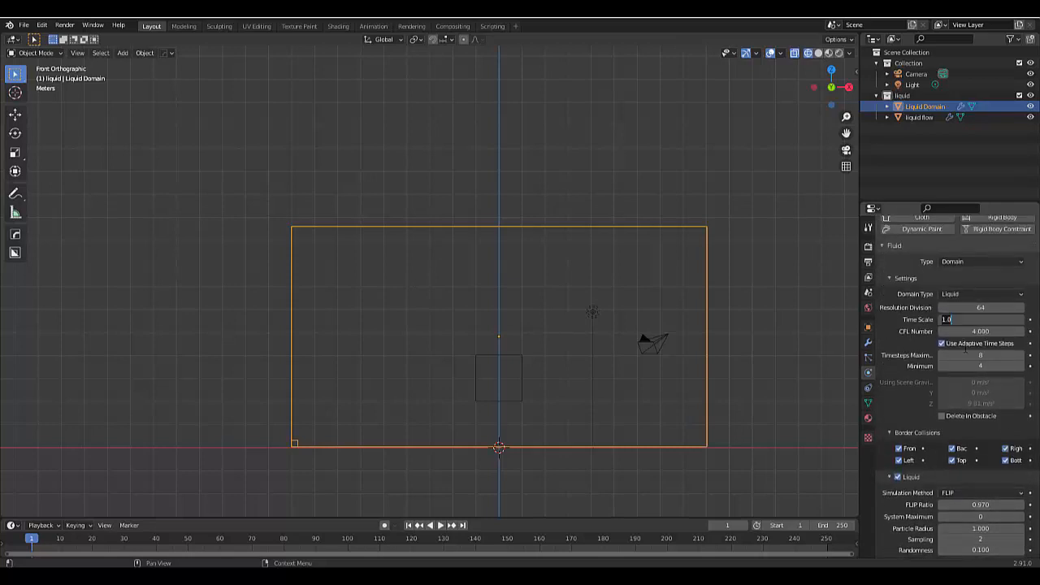
text(2)
- Change the Liquid Domain's cache type to Modular
scroll(954, 400, down, 14)
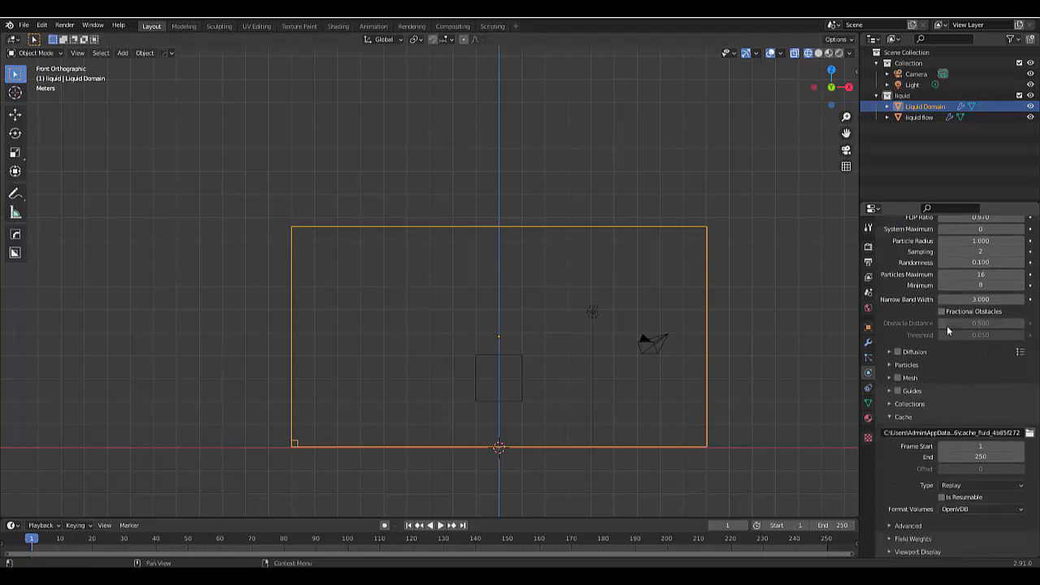
click(966, 486)
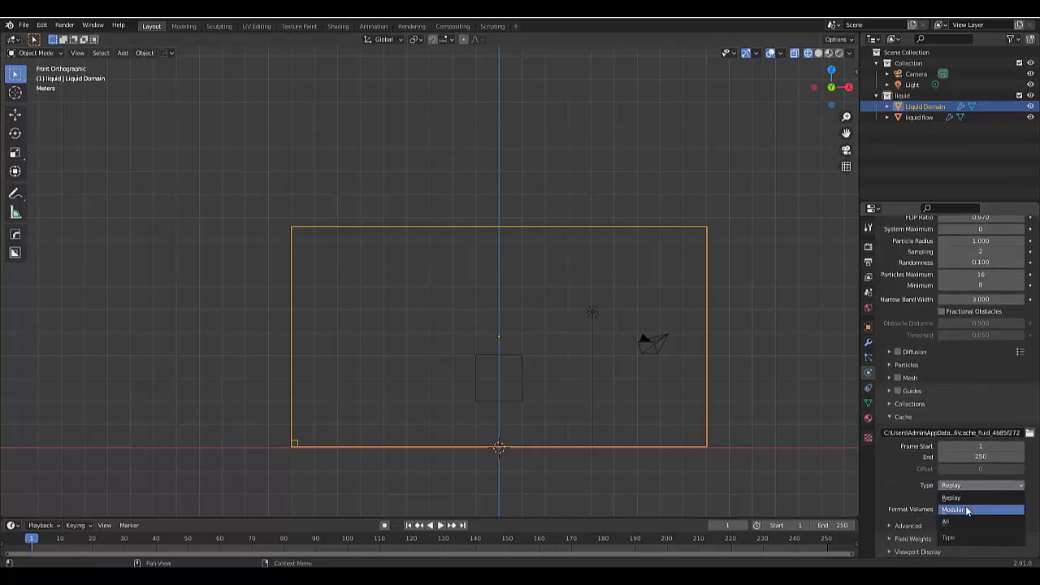
click(966, 508)
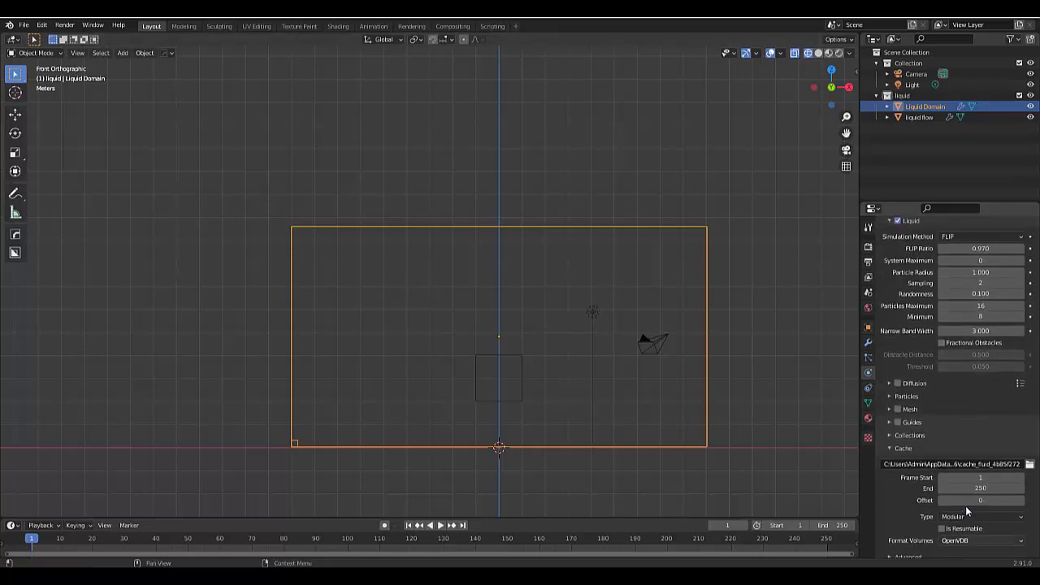
- Set the domain cache's end frame to 120 and make the cache resumable
click(961, 459)
text(12)
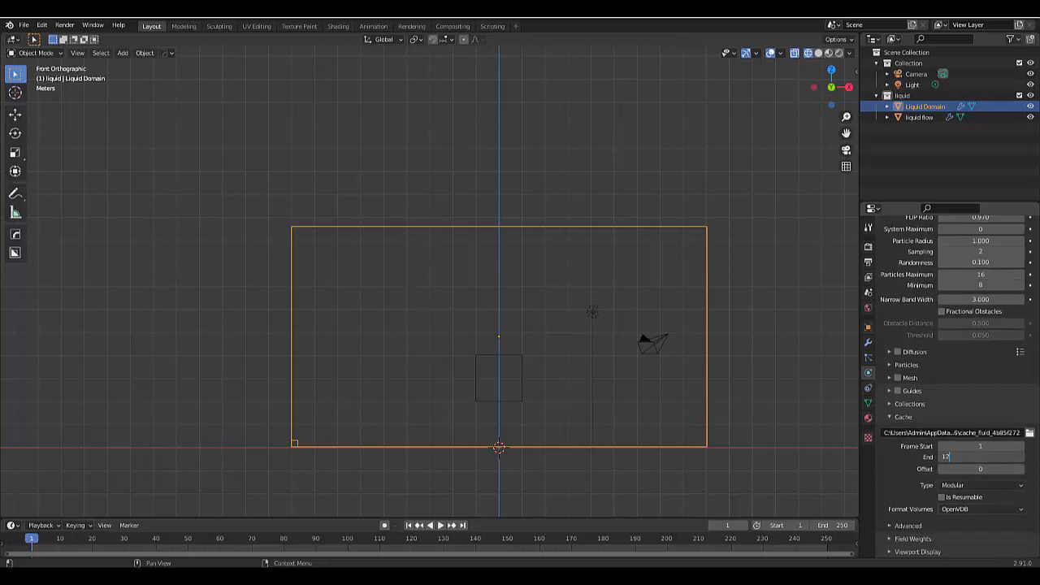
key(Return)
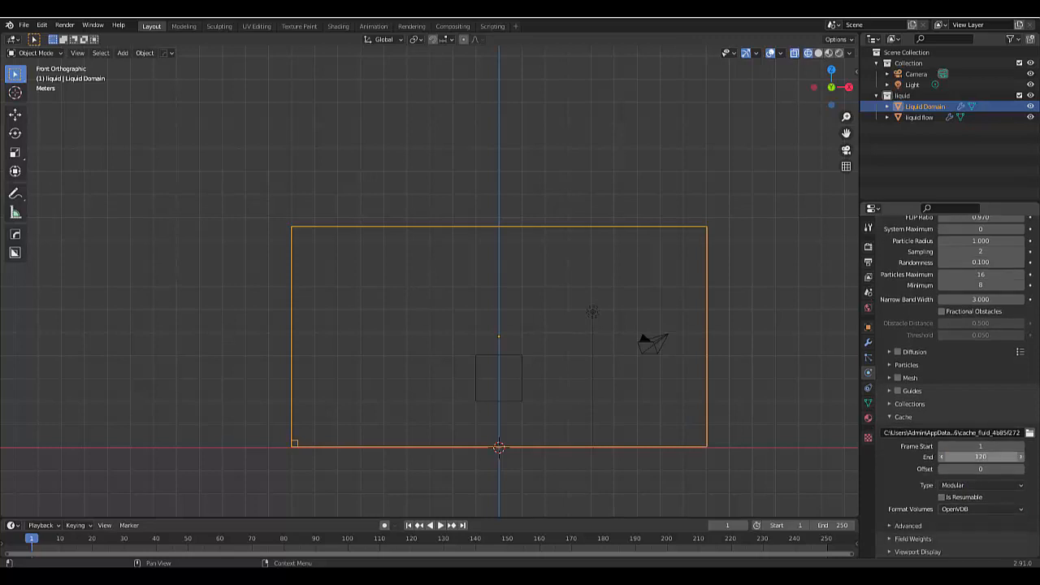
click(942, 497)
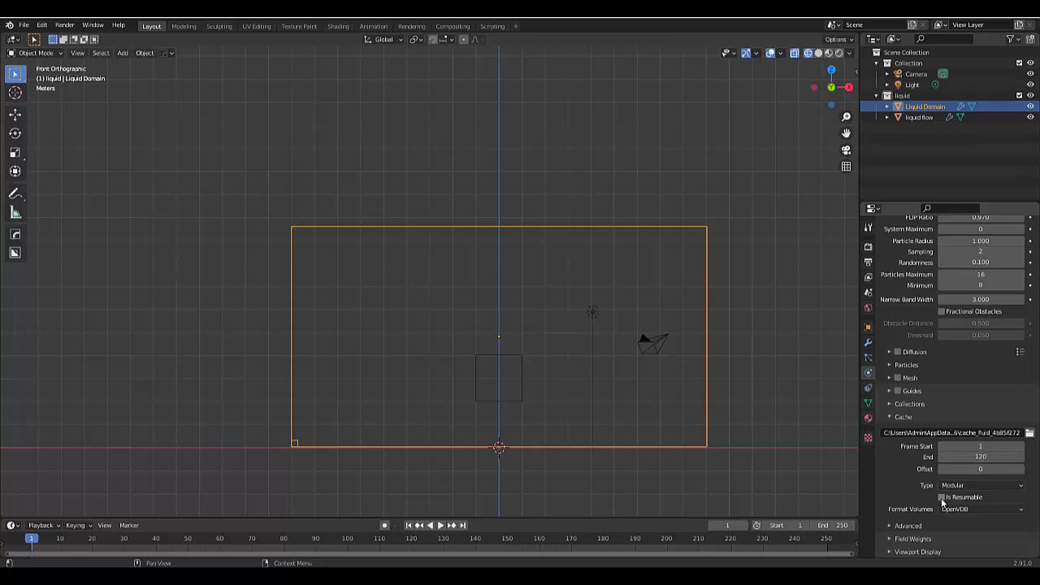
- Bake the Liquid Domain's simulation data and interrupt the bake partway through
scroll(943, 503, up, 1)
scroll(942, 502, down, 1)
scroll(895, 467, up, 10)
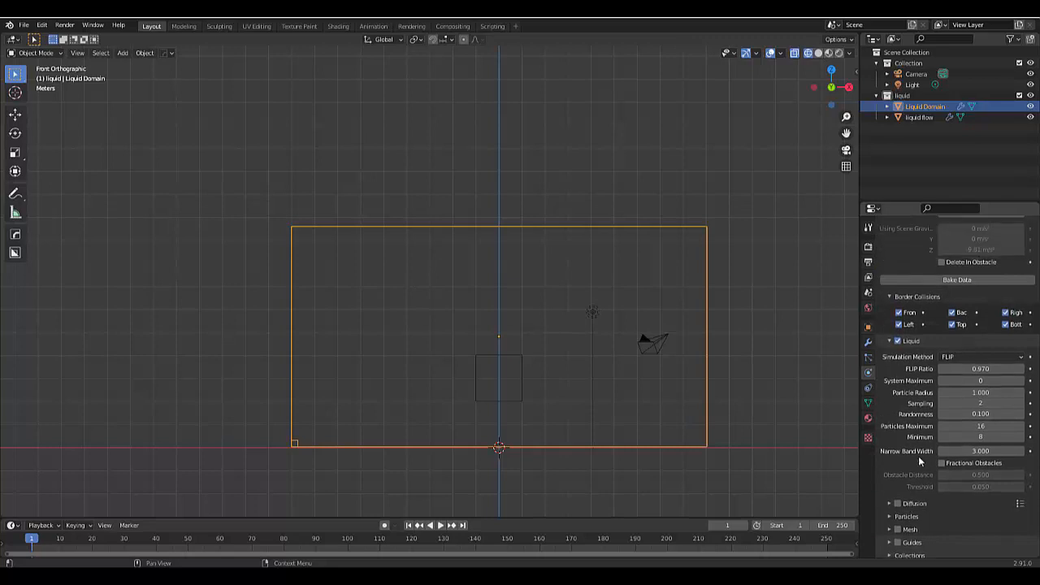
scroll(920, 460, up, 15)
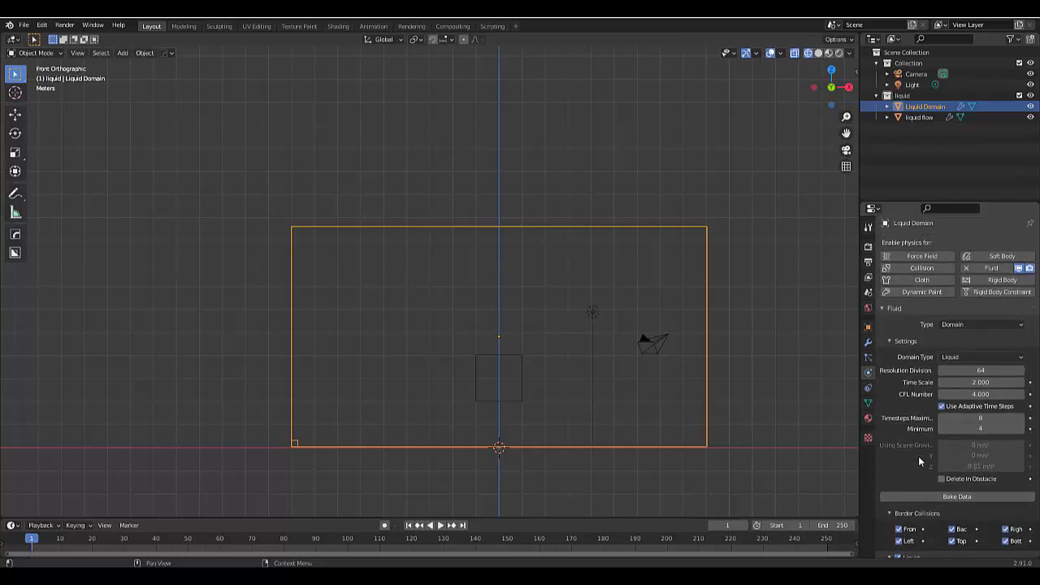
scroll(918, 456, up, 1)
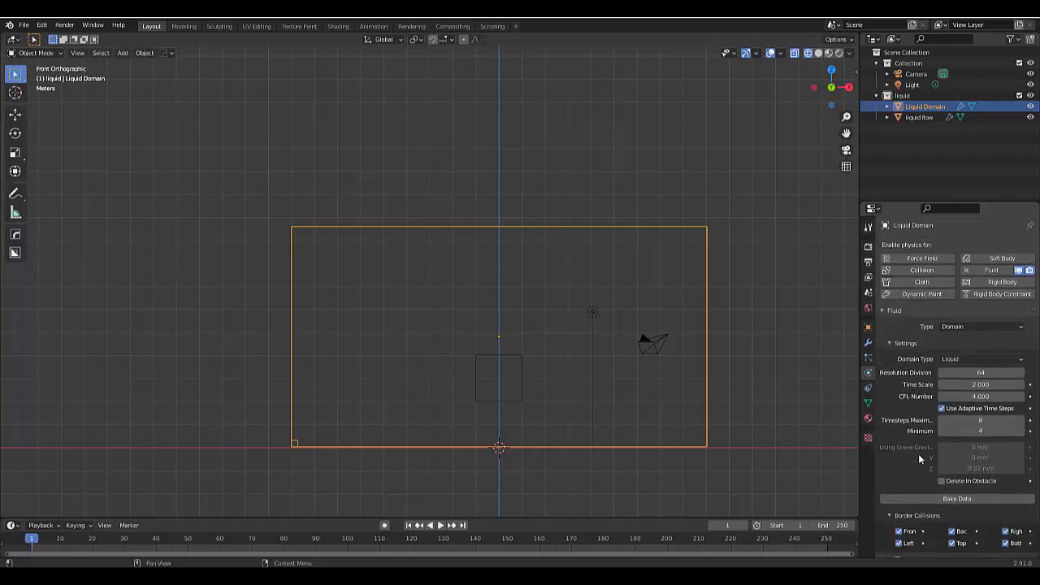
click(932, 498)
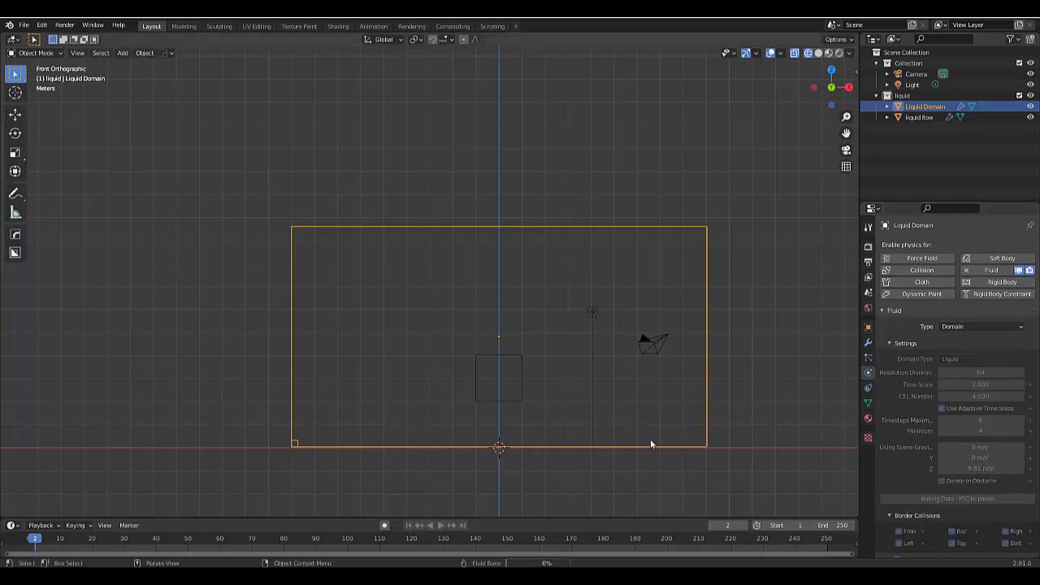
key(Escape)
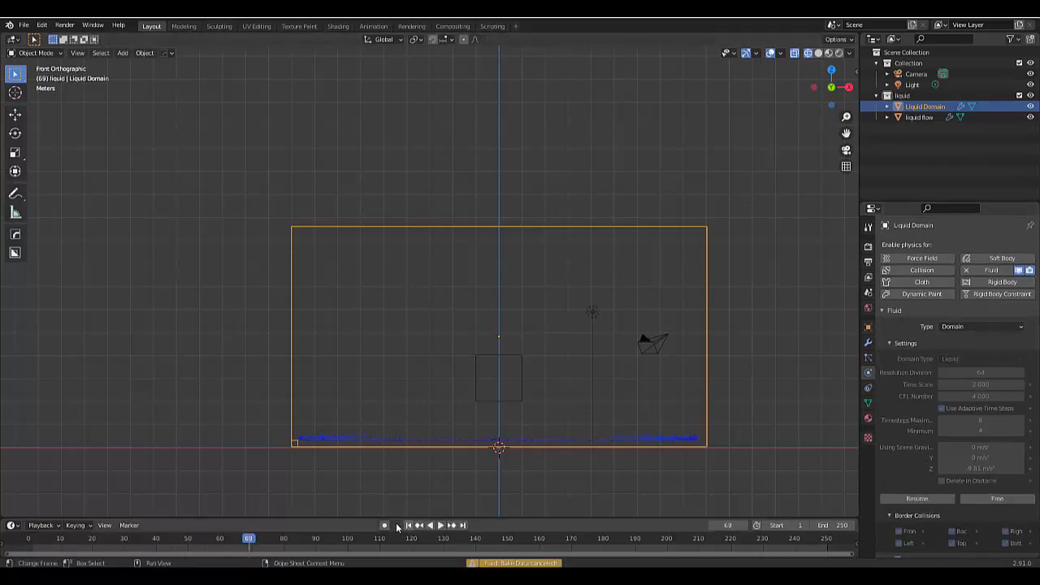
- Play back the baked liquid simulation from frame 1 and stop the playback
key(shift+Left)
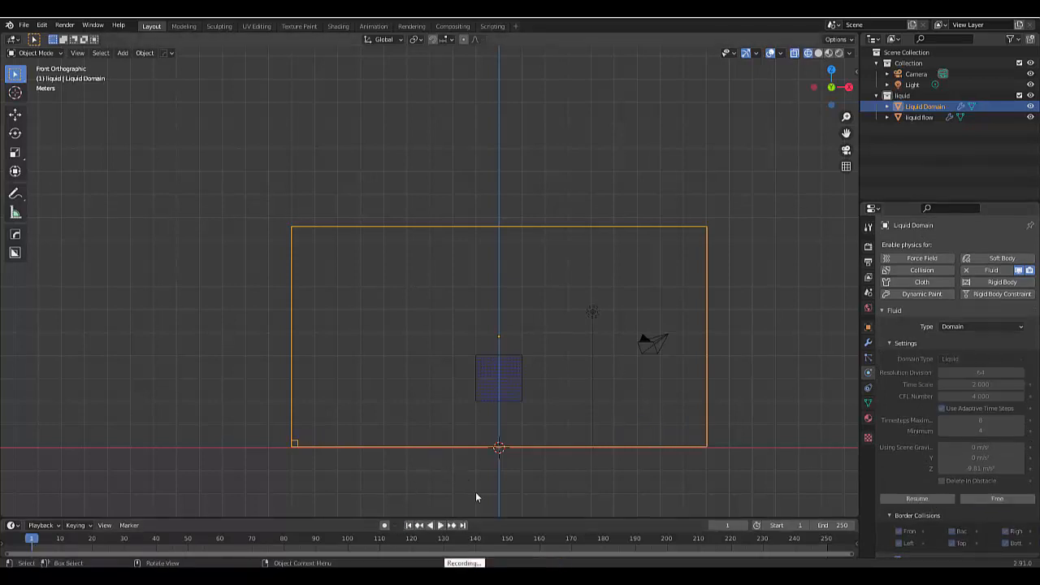
click(465, 563)
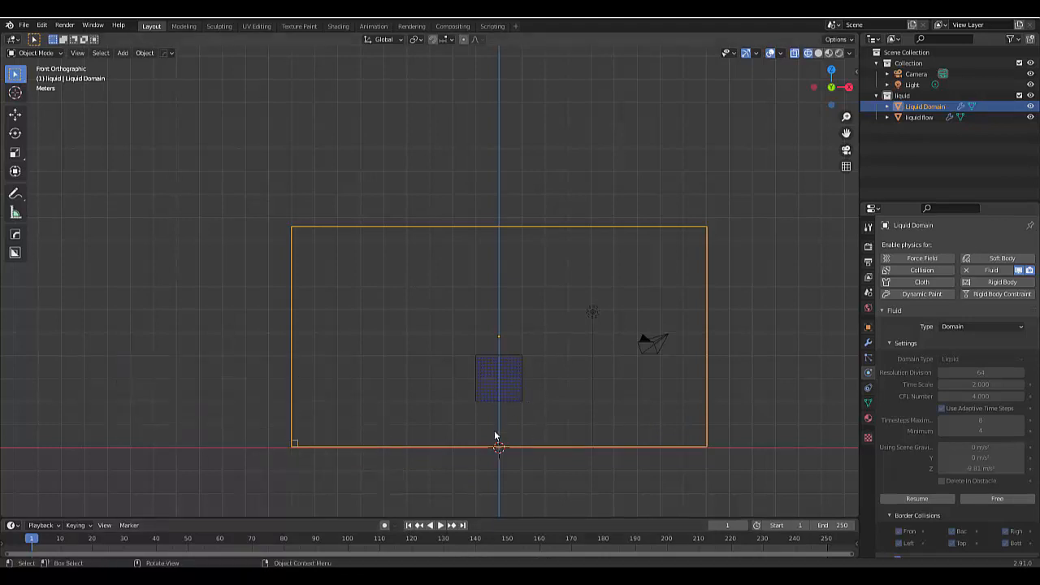
key(space)
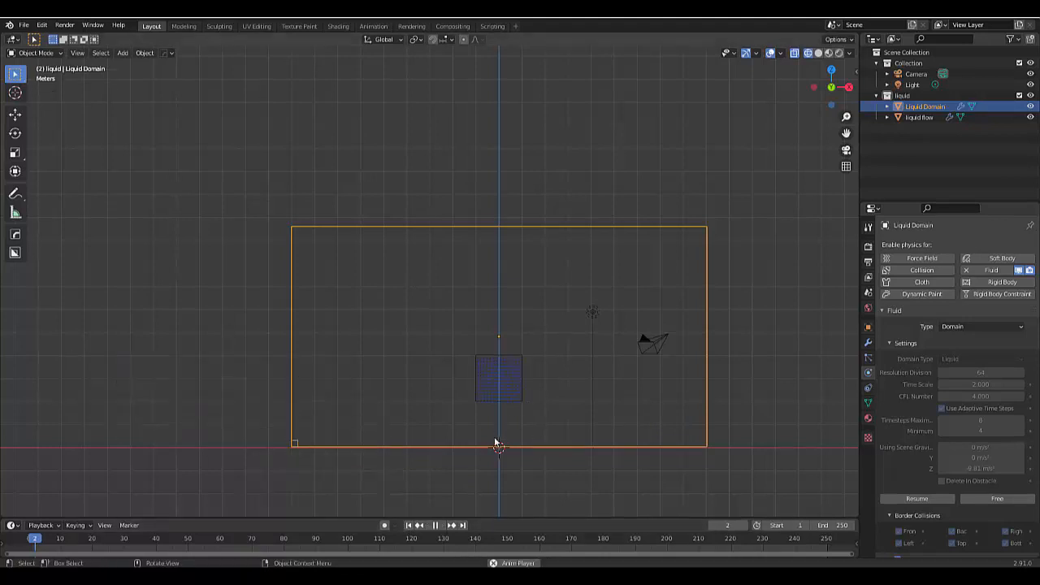
scroll(495, 435, up, 2)
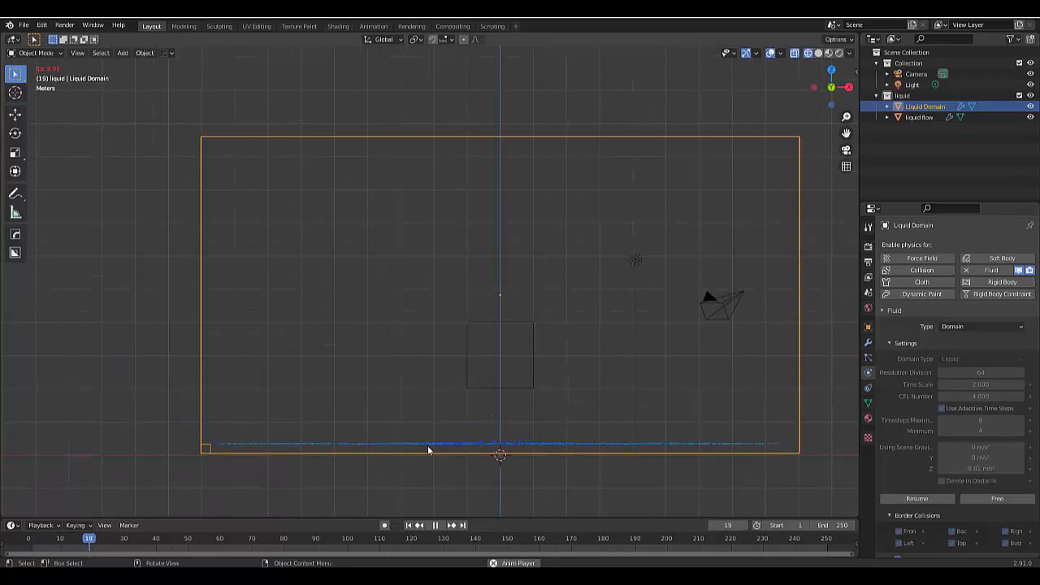
click(435, 526)
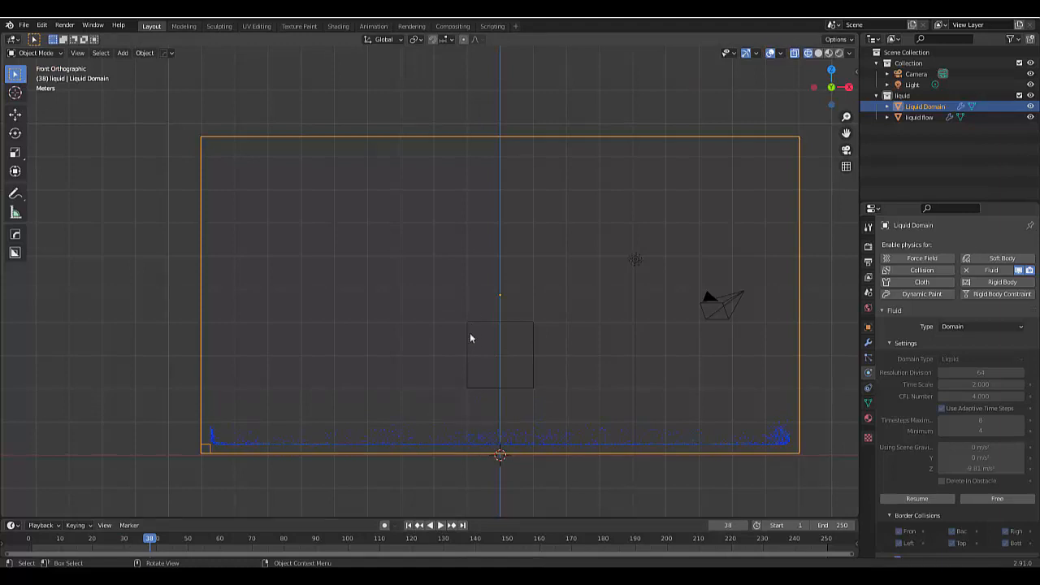
- Set the flow behavior of the liquid flow cube to Inflow
click(466, 376)
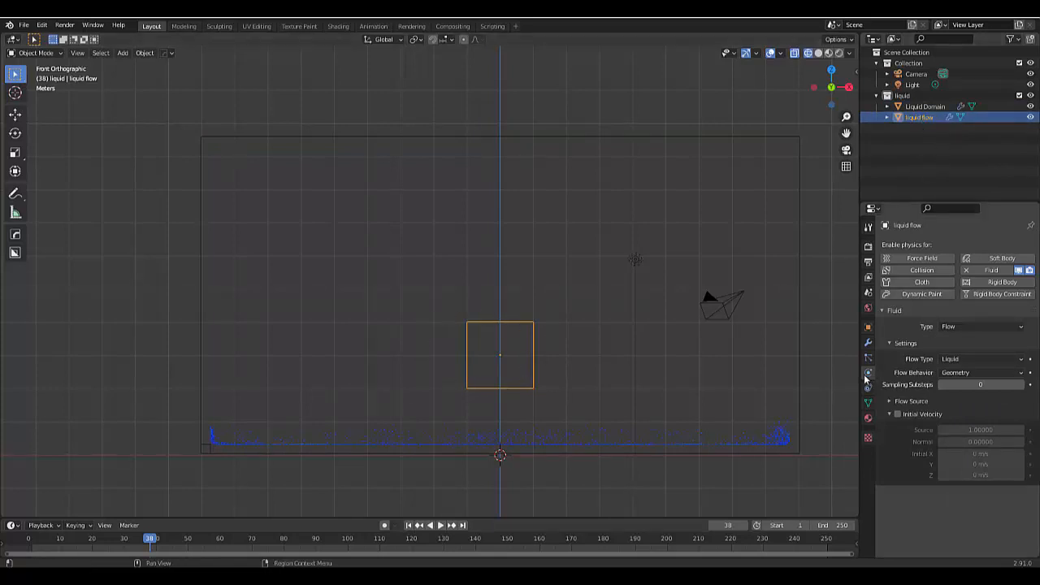
click(956, 372)
click(954, 383)
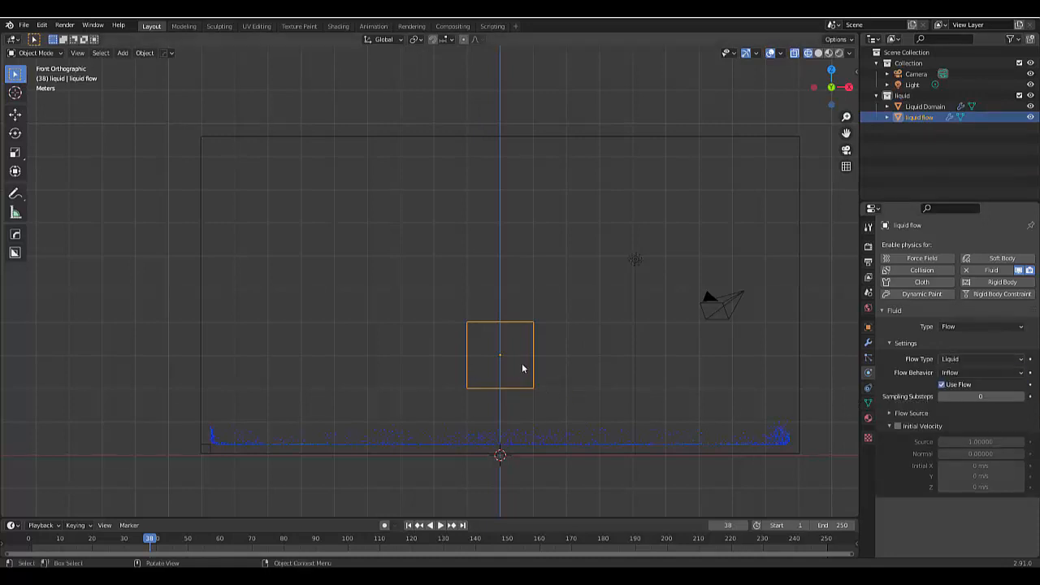
- Turn off Use Flow for the liquid flow cube and keyframe it at frame 40
click(728, 524)
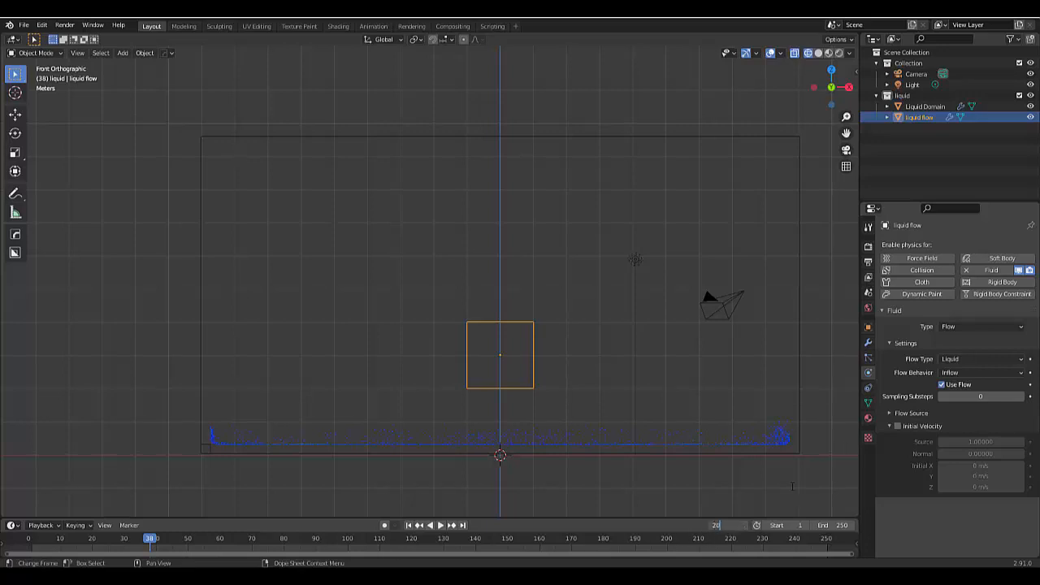
key(Return)
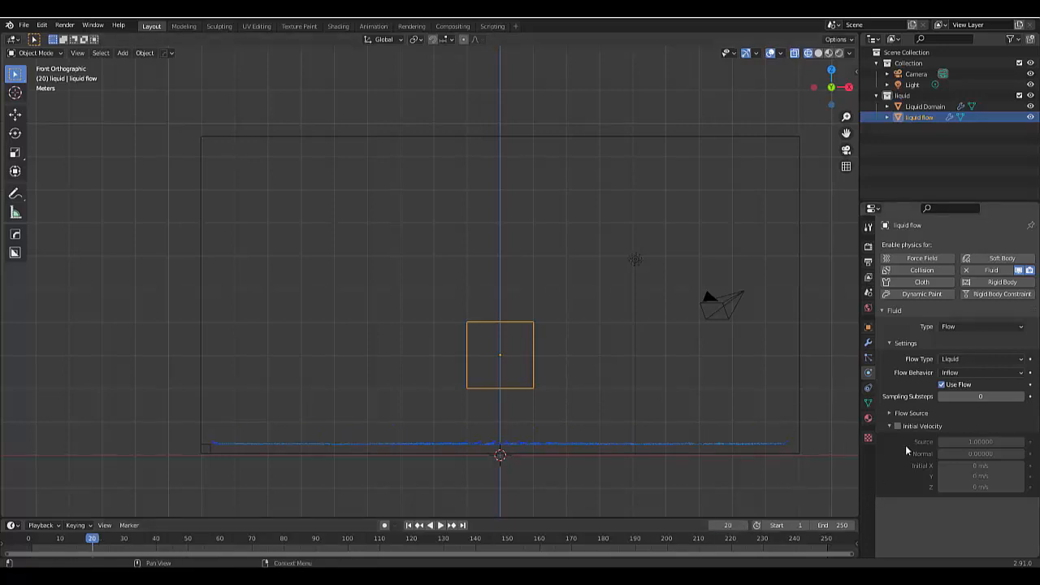
click(942, 386)
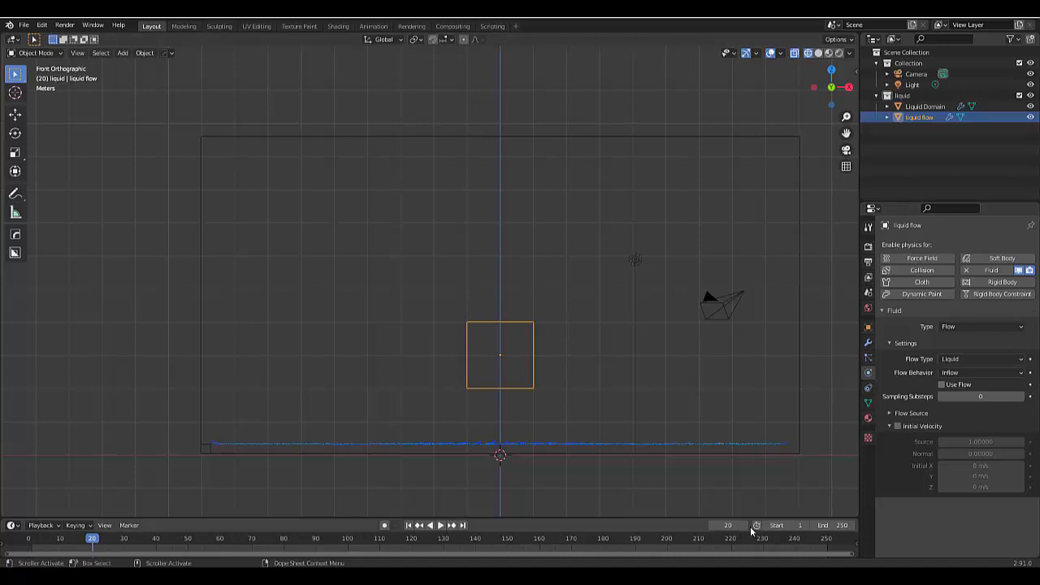
click(729, 525)
text(40)
key(Return)
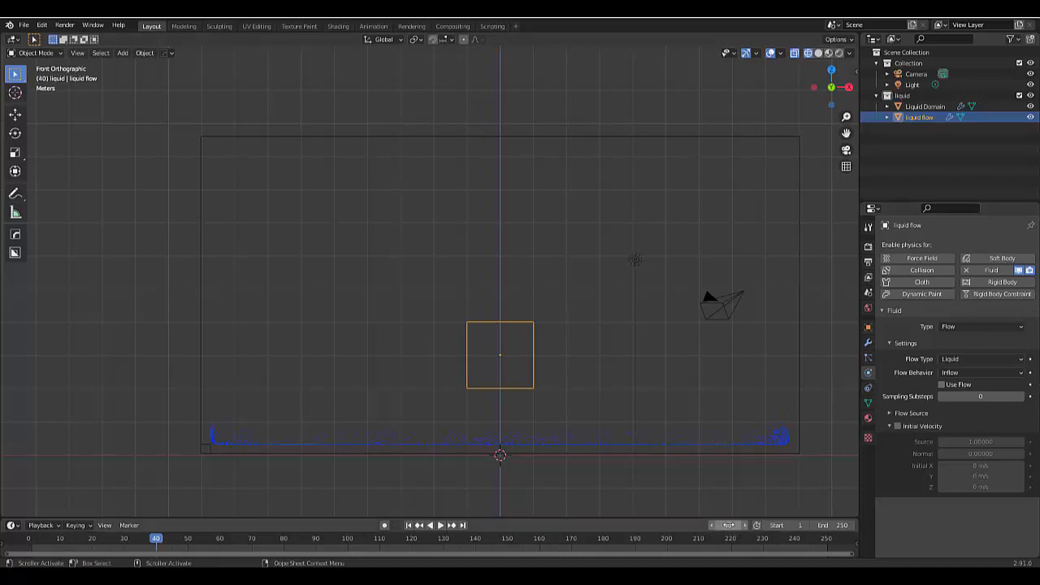
click(1030, 385)
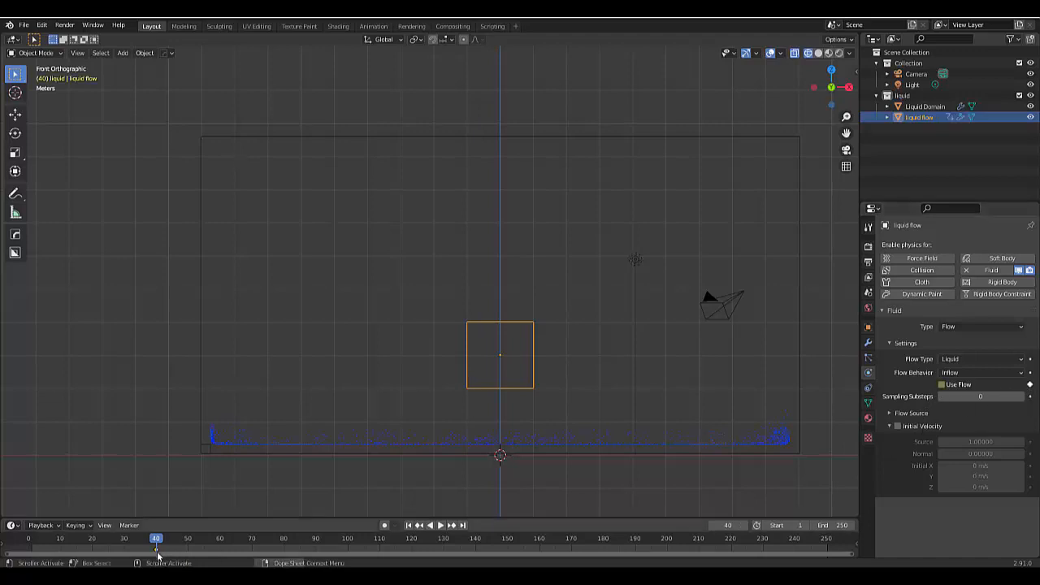
- Keyframe the liquid flow cube's Use Flow as enabled at frame 41
click(747, 525)
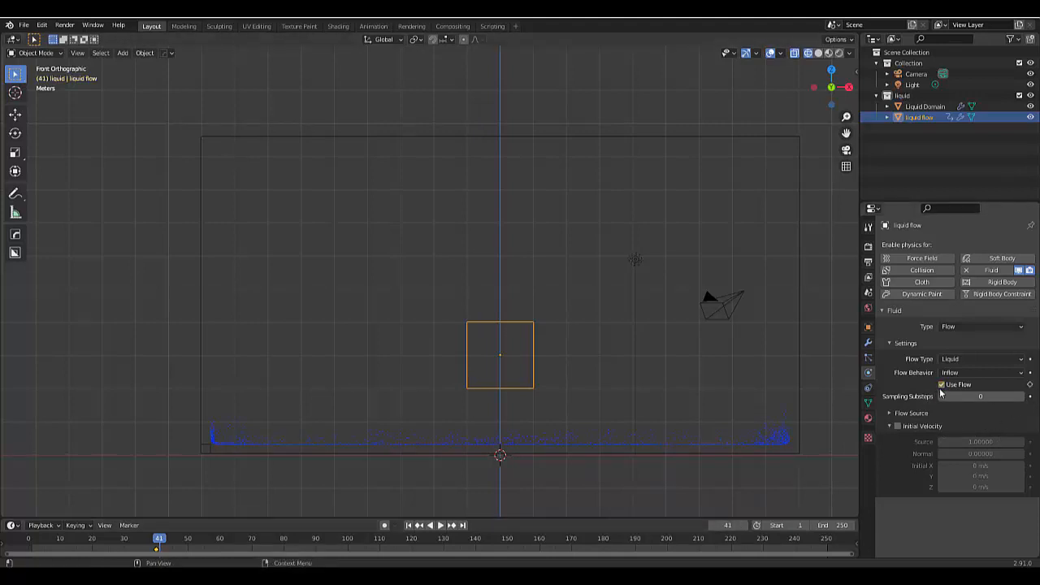
click(1029, 386)
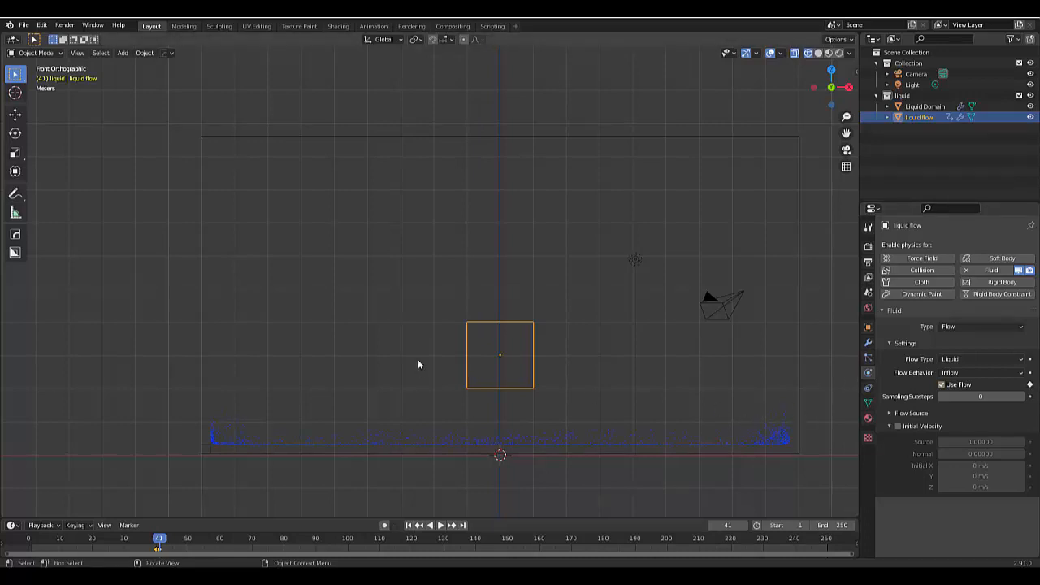
scroll(447, 336, down, 4)
scroll(476, 263, up, 4)
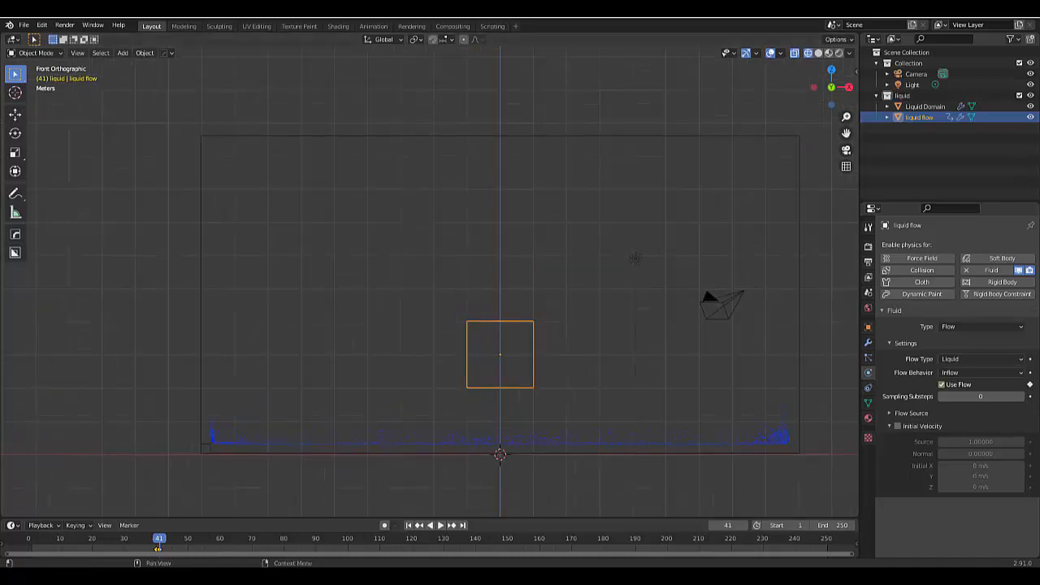
- Enable Initial Velocity on the liquid flow cube and set its Normal value to 10
click(897, 426)
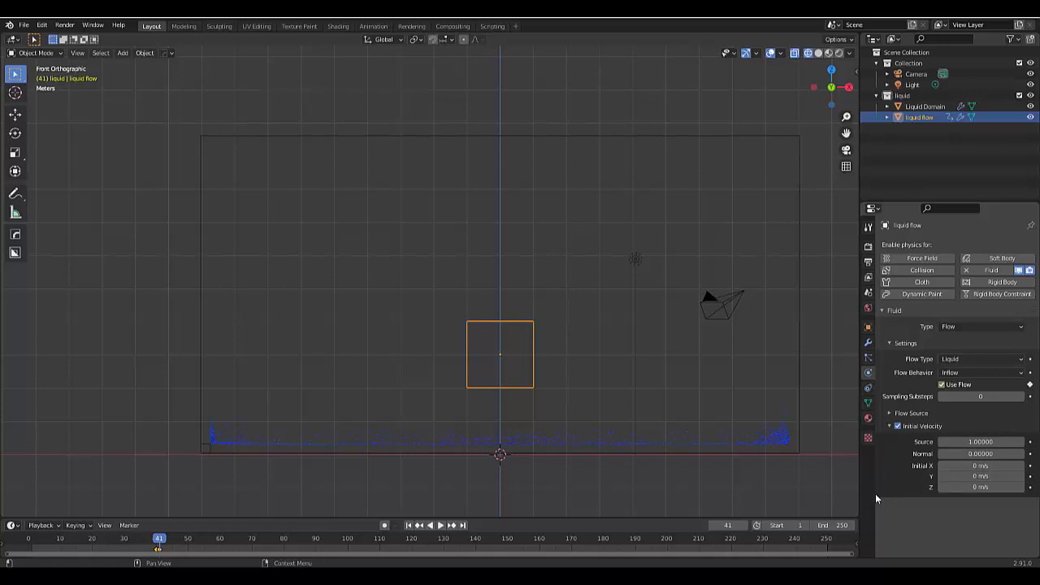
click(966, 454)
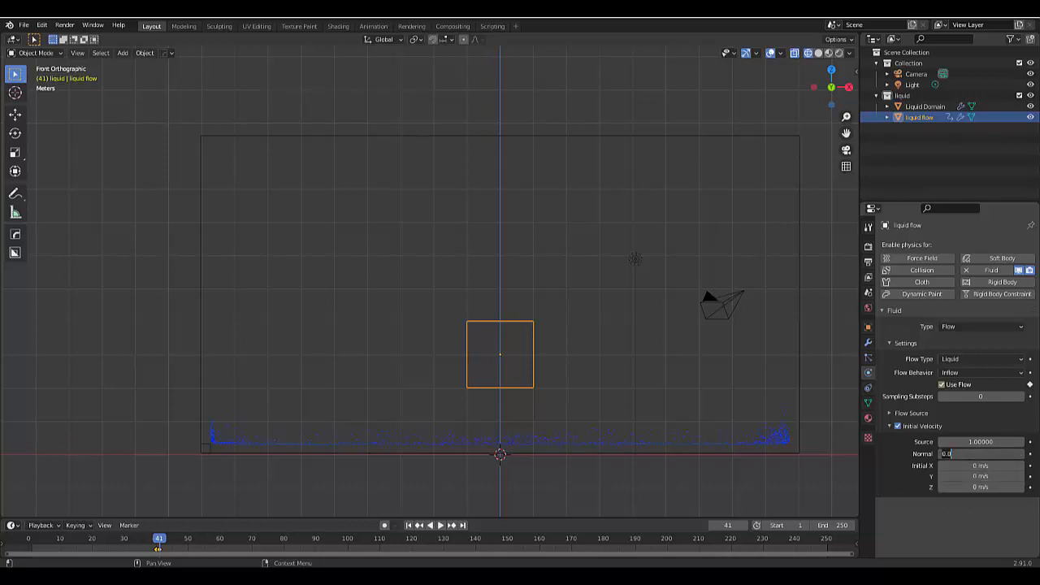
text(1.0)
key(Return)
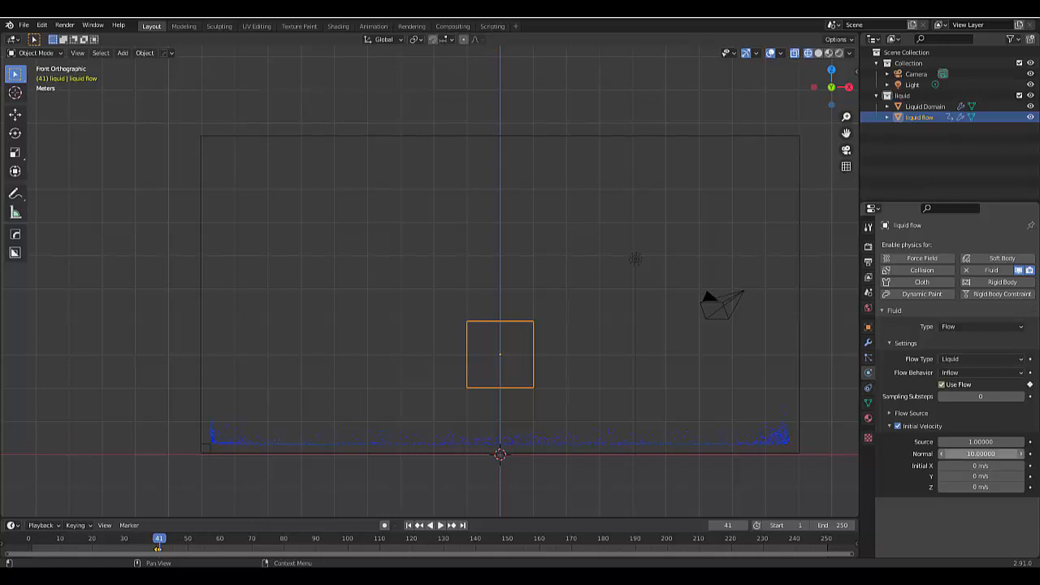
- Try an initial velocity Source value of 20, and settle on 10
click(963, 441)
text(20)
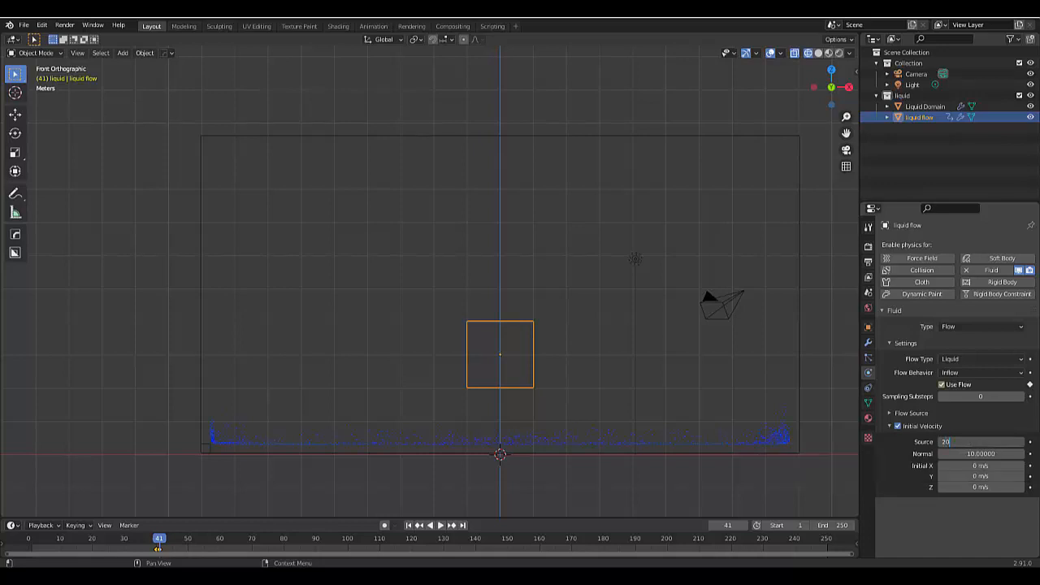
key(Return)
double_click(981, 441)
text(10)
key(Return)
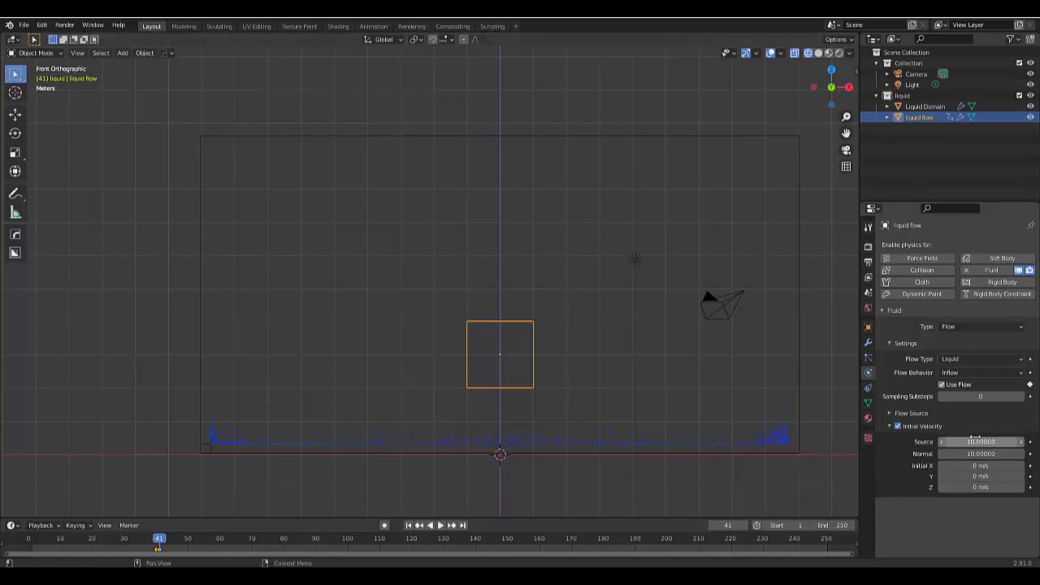
- Set the liquid flow cube's initial Z velocity to 30 m/s
double_click(981, 486)
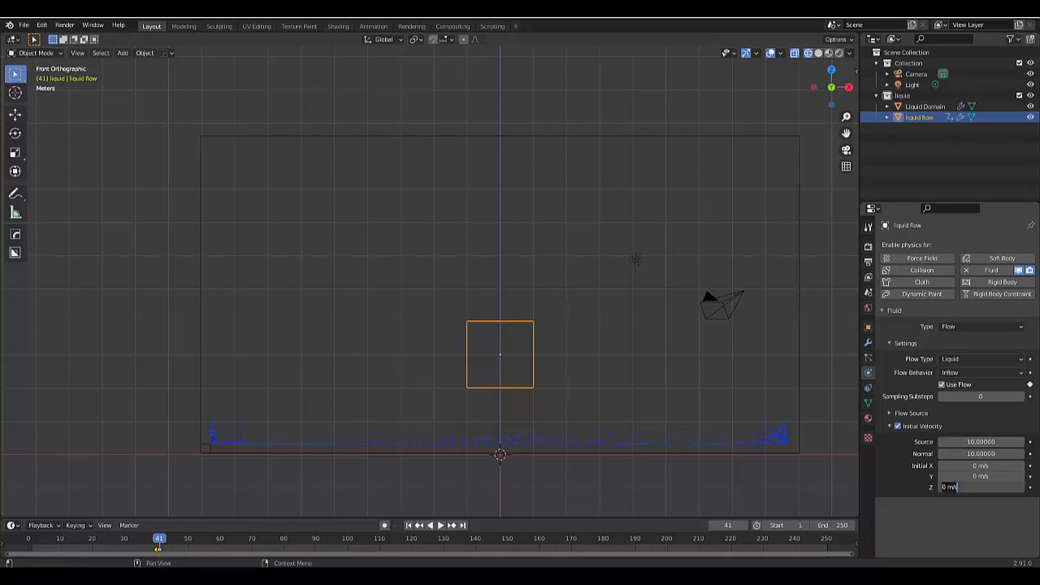
text(30)
key(Return)
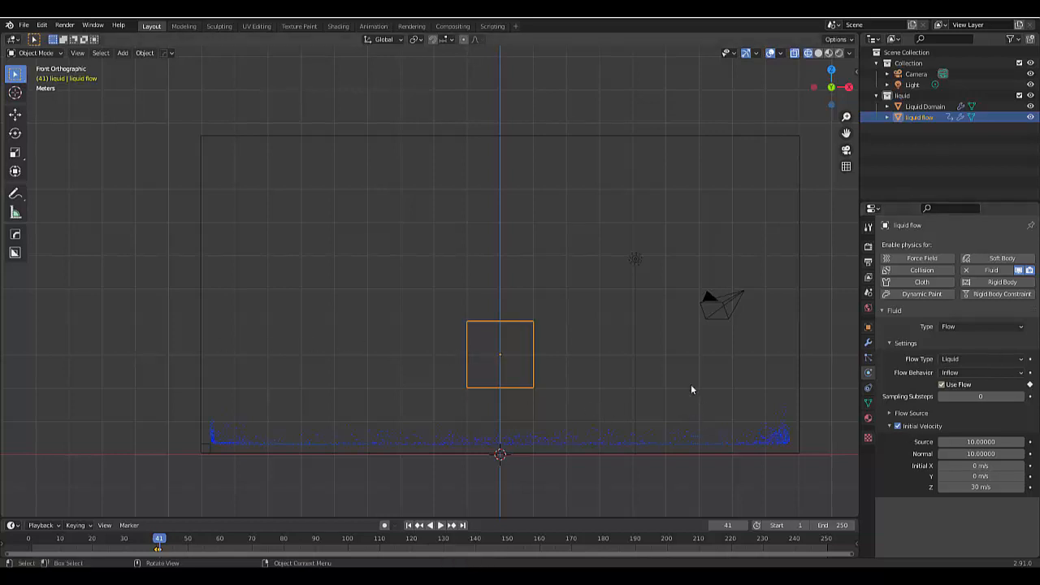
- Select the Liquid Domain and free its baked simulation data
scroll(644, 358, down, 4)
scroll(642, 358, up, 4)
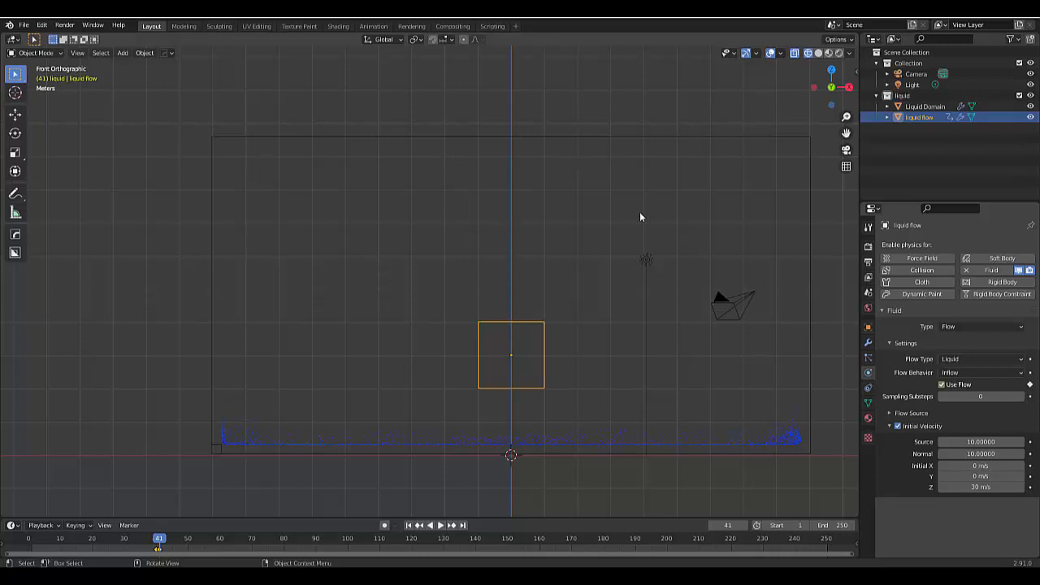
click(537, 141)
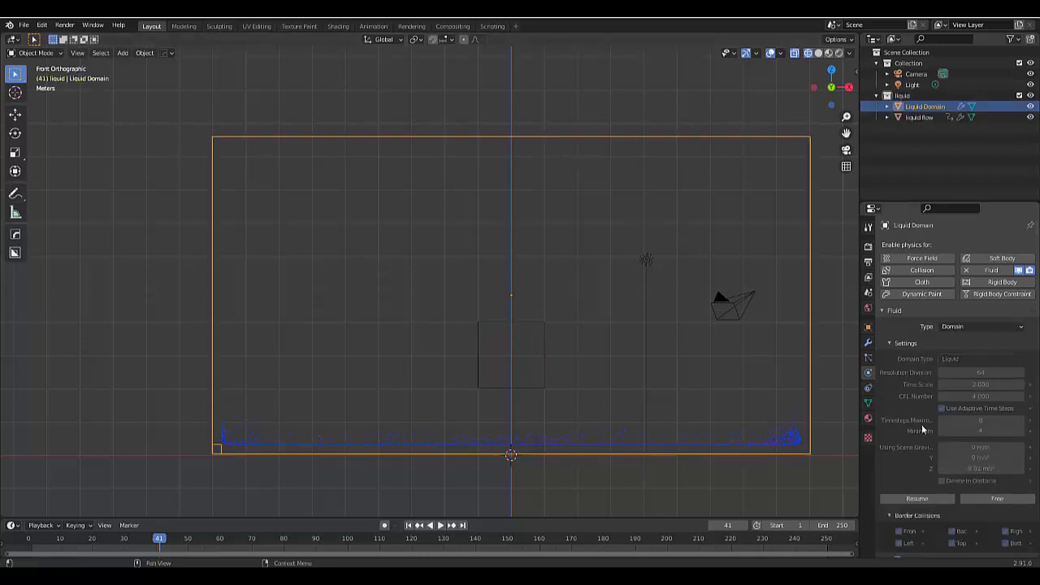
click(981, 501)
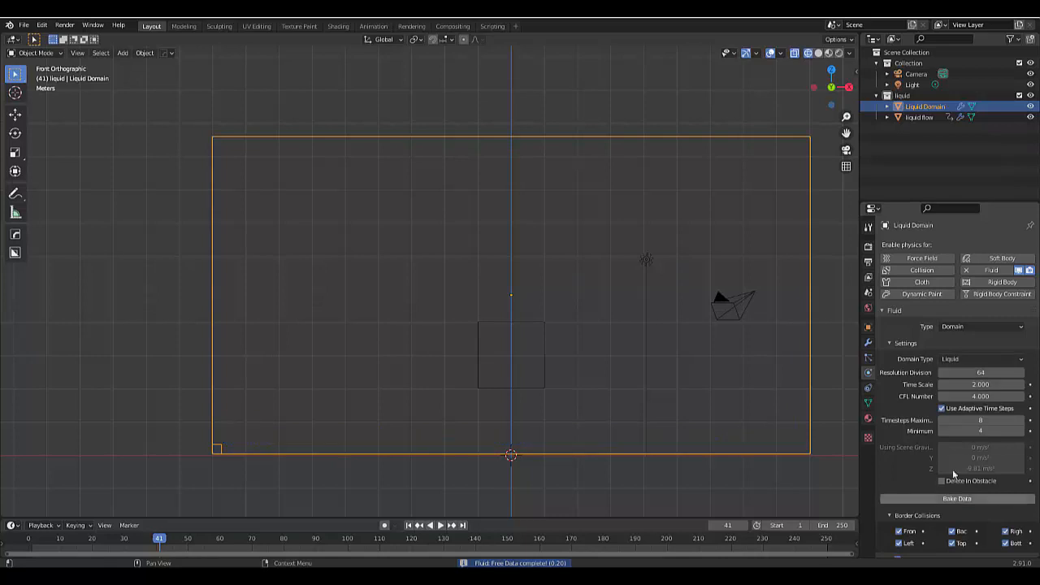
- Set the Gravity field weight of the Liquid Domain to 10
scroll(947, 431, down, 5)
scroll(945, 425, down, 5)
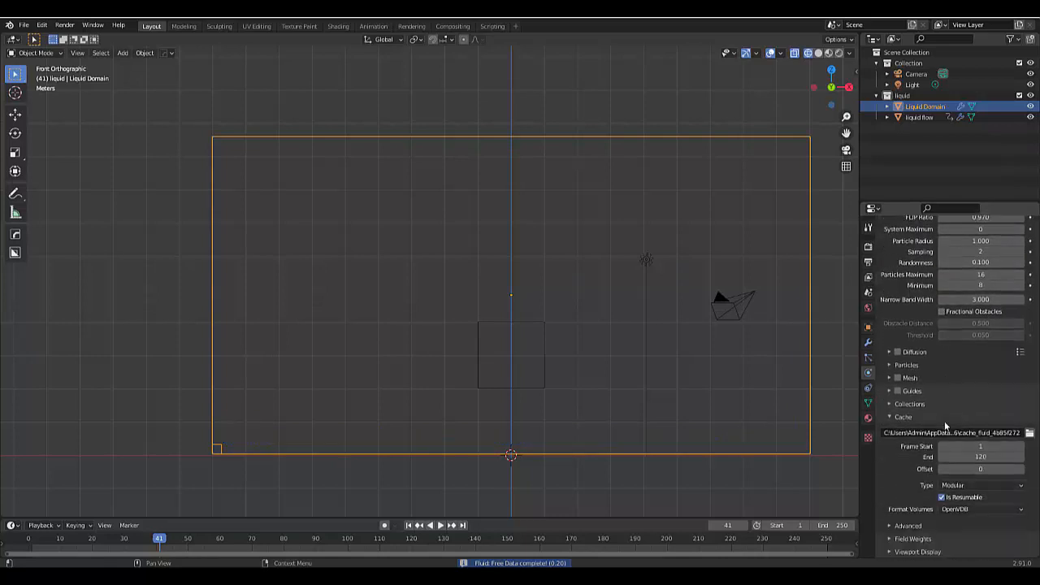
click(913, 538)
scroll(932, 520, down, 4)
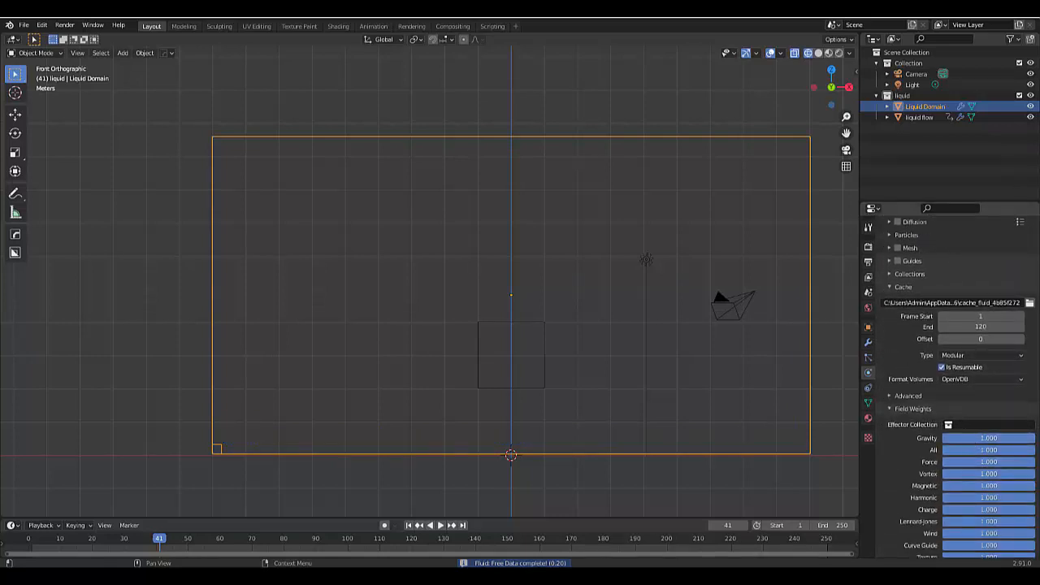
click(971, 438)
text(10)
key(Return)
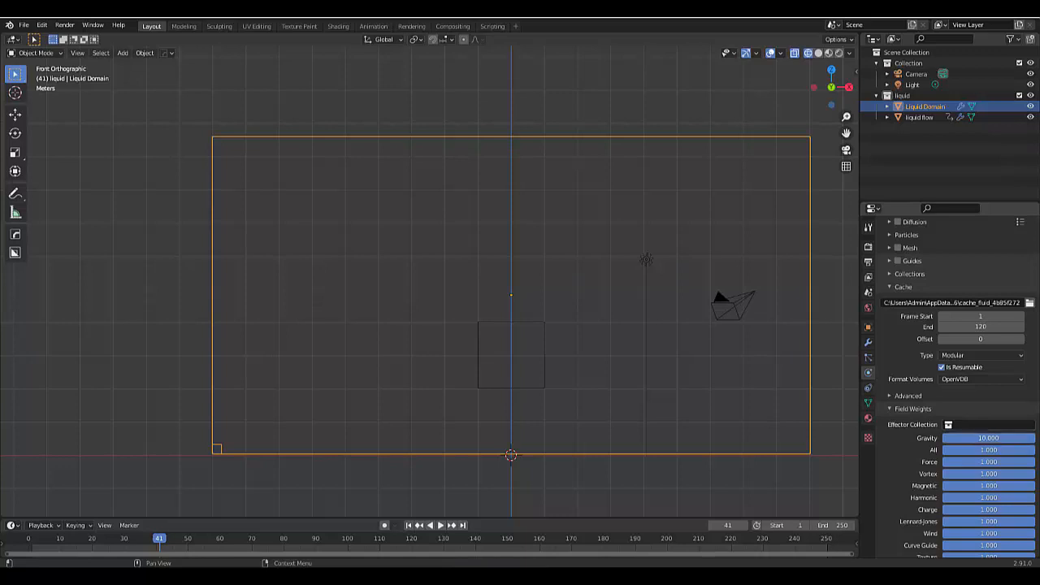
- Review the Liquid Domain's fluid settings and bake its simulation data
scroll(950, 411, up, 9)
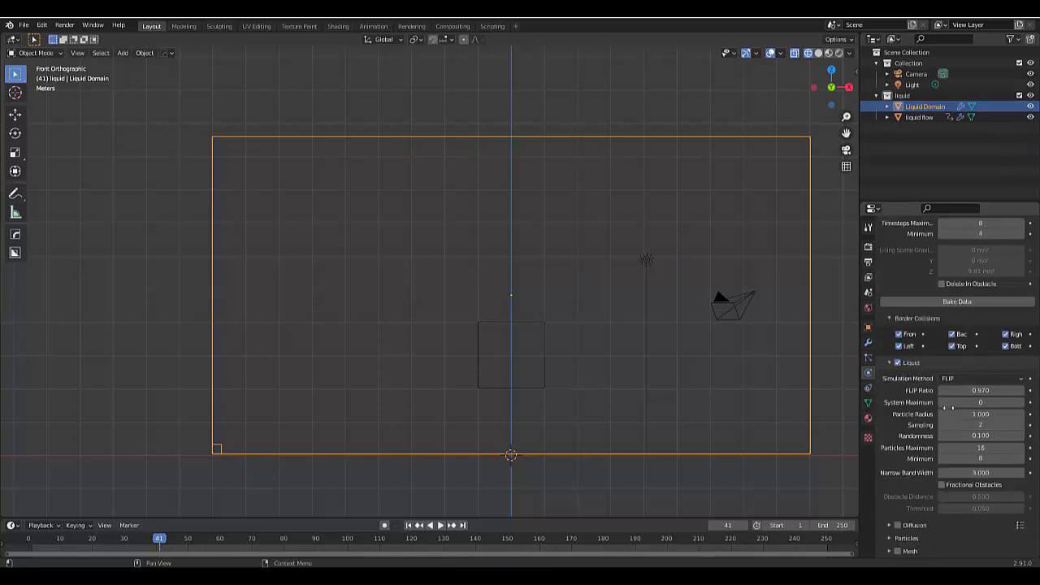
scroll(947, 439, down, 5)
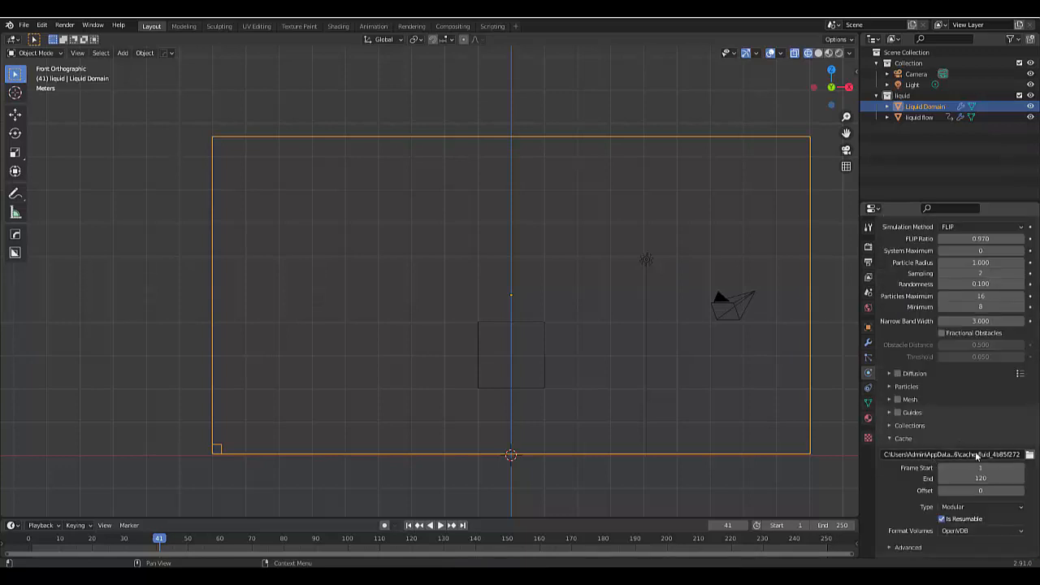
scroll(942, 455, up, 9)
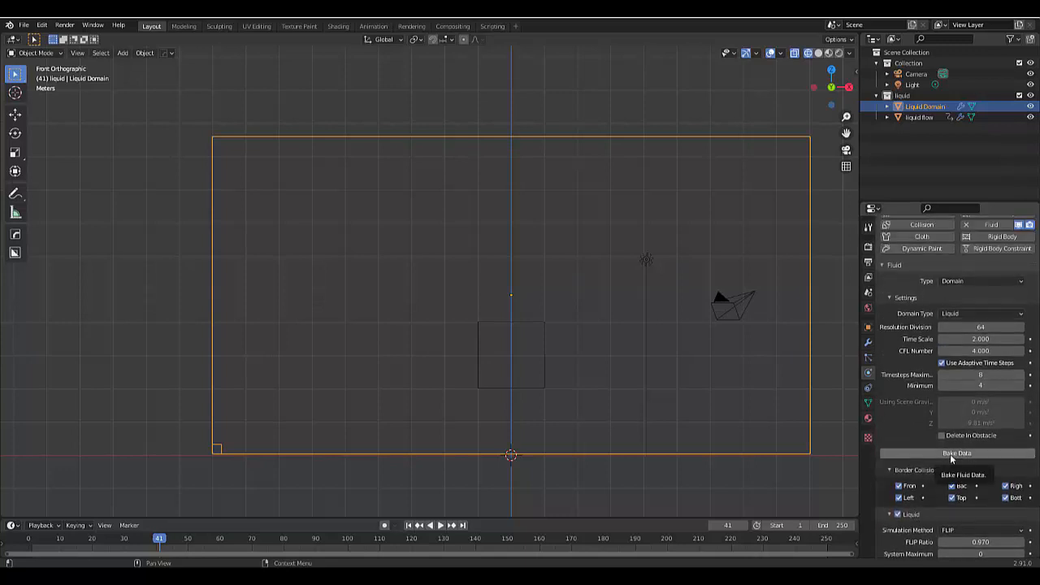
click(955, 453)
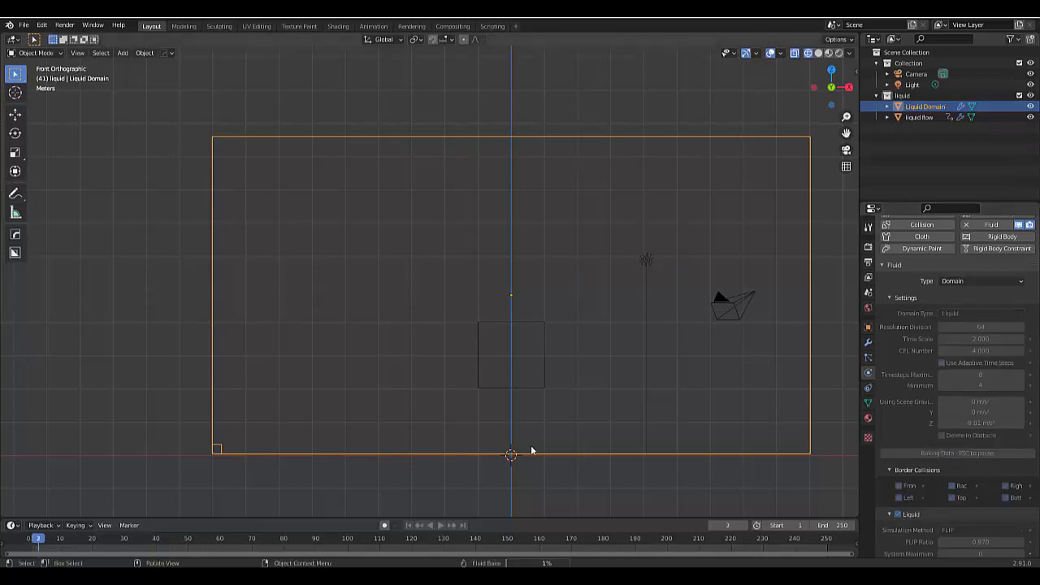
- Play the baked particles, and check the domain in solid shading before returning to wireframe
click(441, 525)
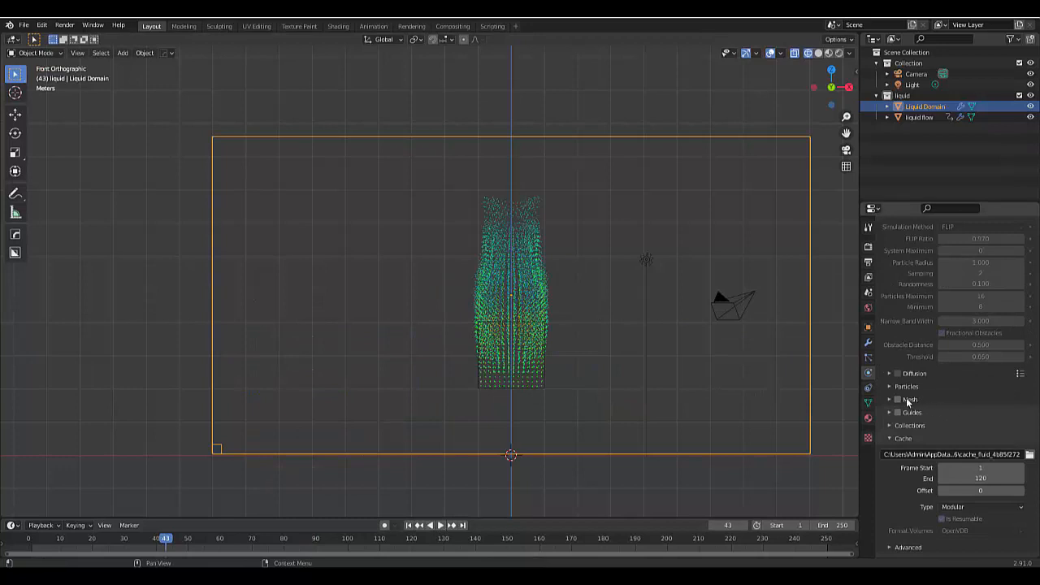
click(818, 54)
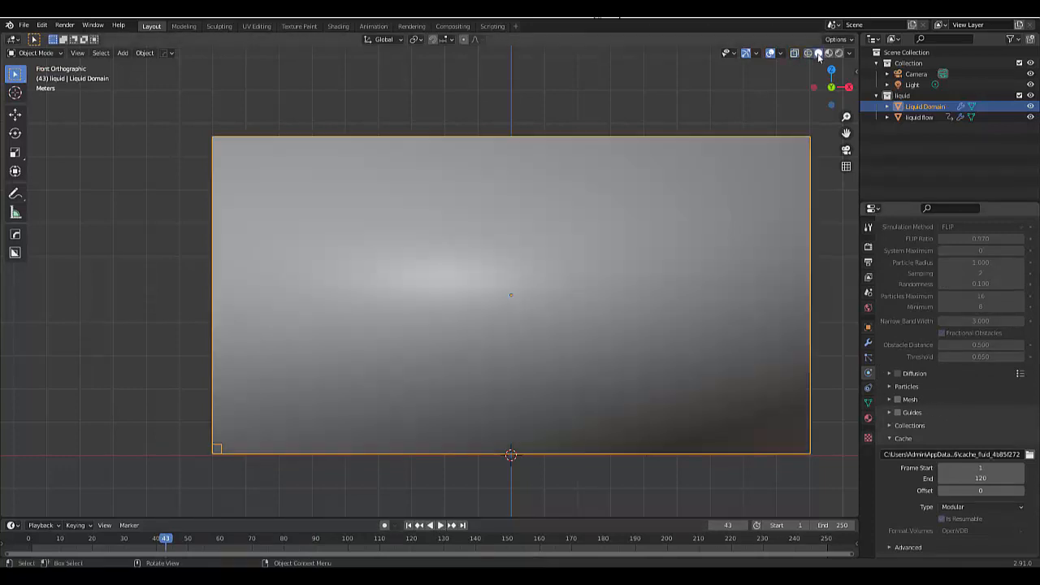
click(810, 54)
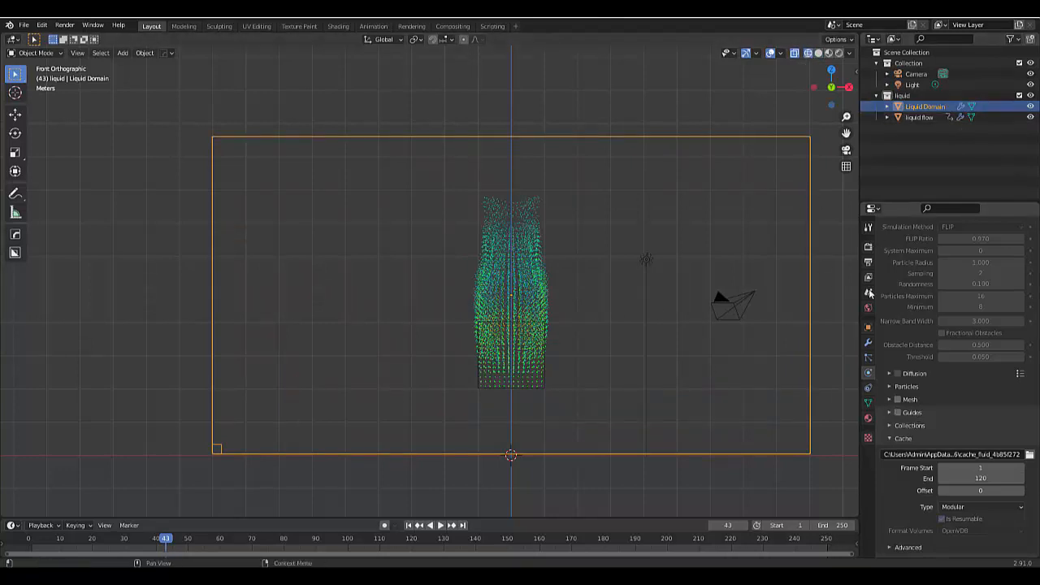
- Enable Mesh for the Liquid Domain, keep the Mesh Generator at Final, and bake the mesh
click(896, 398)
click(890, 399)
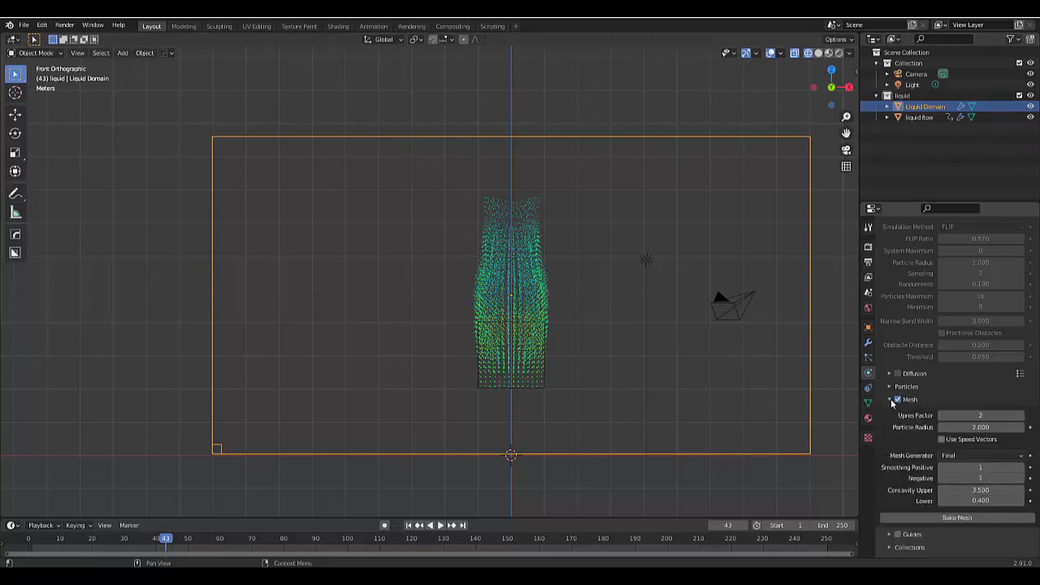
click(960, 453)
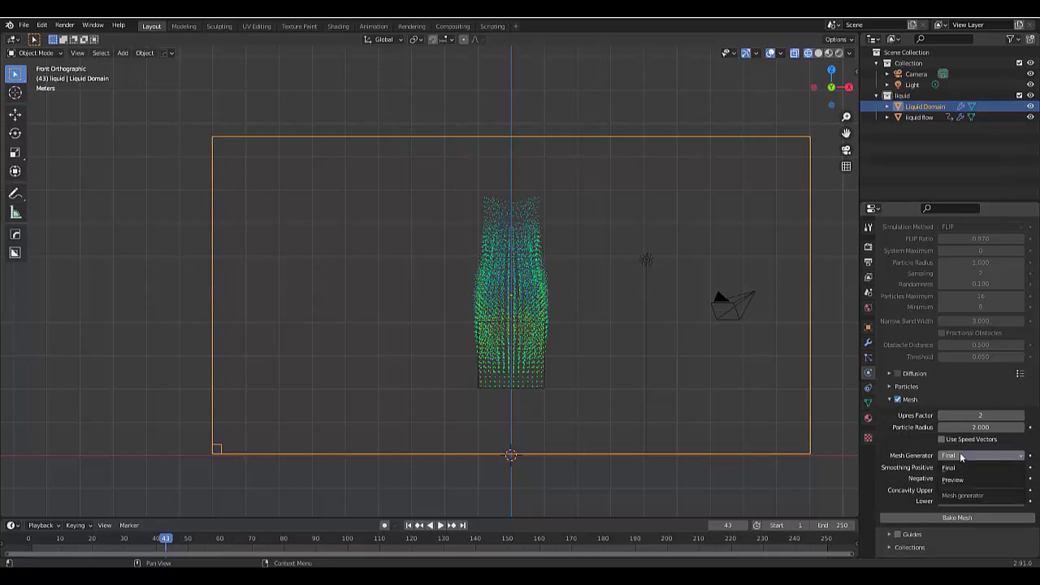
click(960, 451)
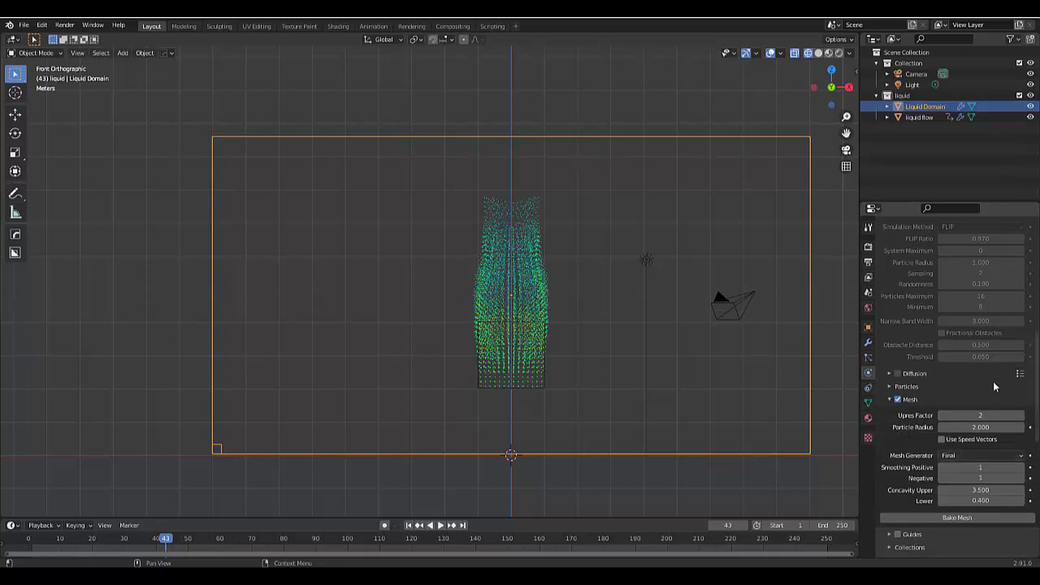
click(943, 517)
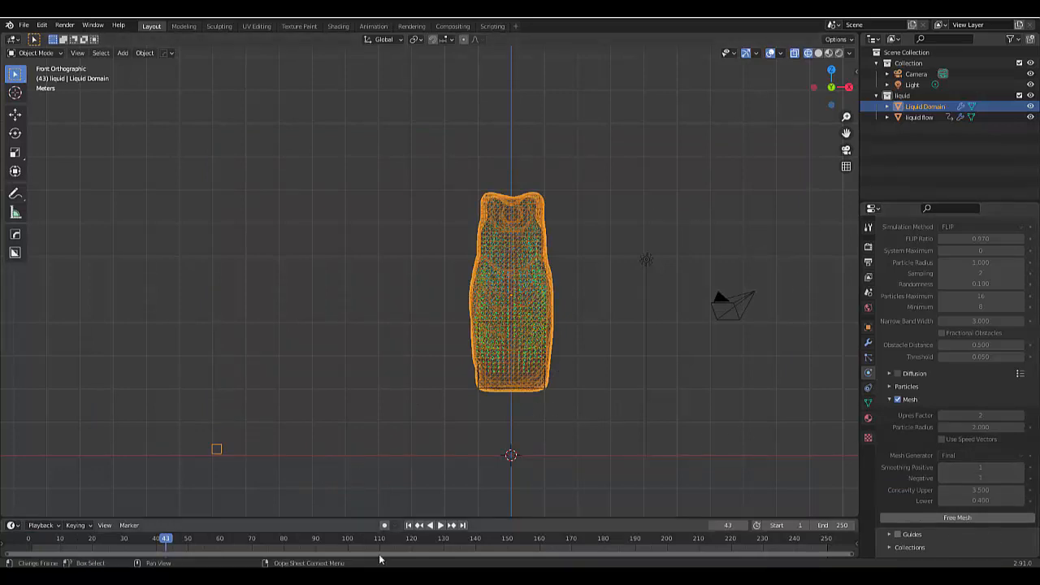
- Play the baked liquid mesh from the first frame in solid shading, and pause at frame 52 to inspect the splash in perspective
click(409, 525)
click(439, 524)
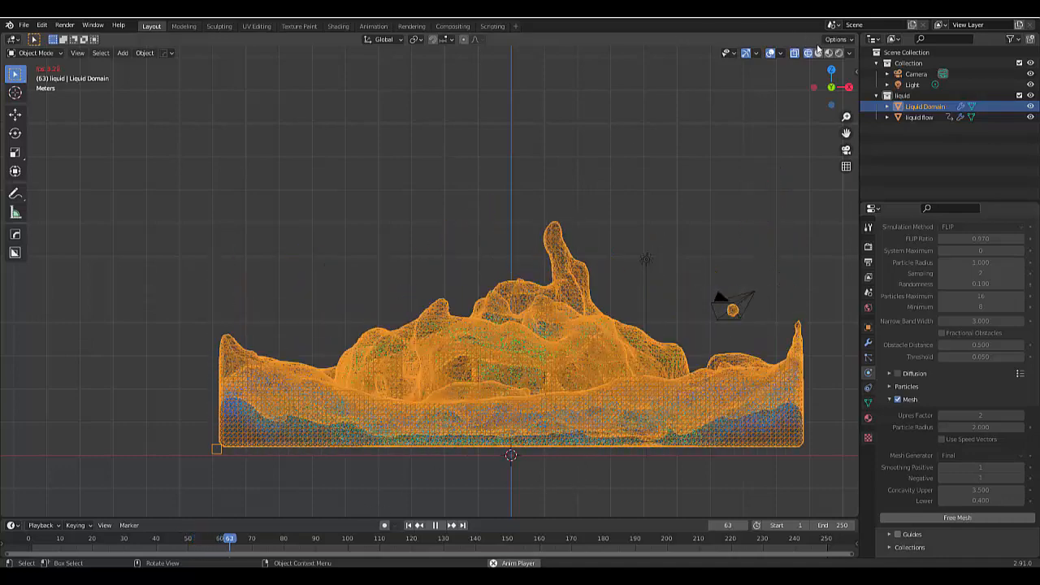
click(818, 53)
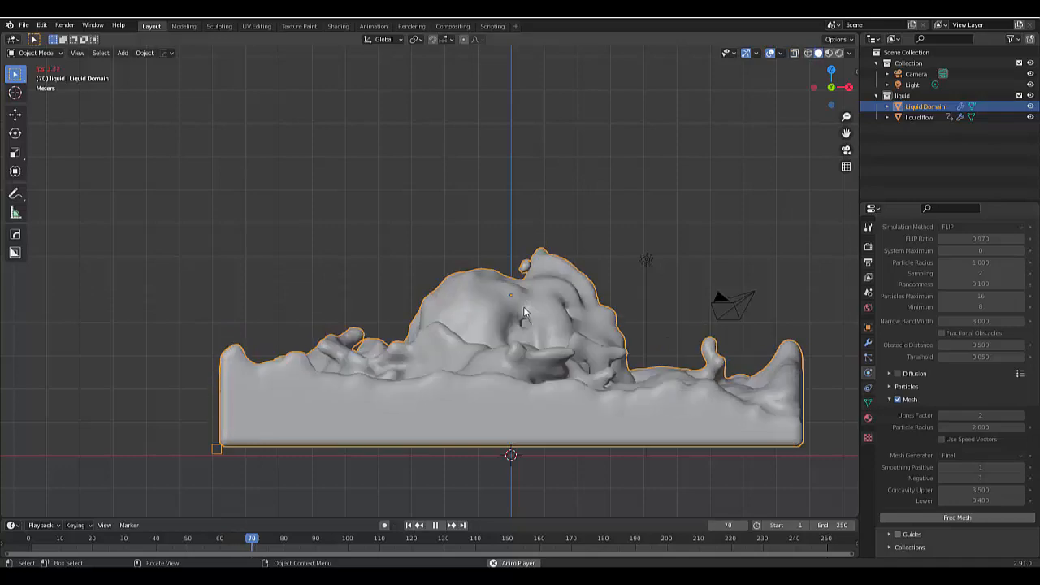
middle_drag(443, 340, 396, 351)
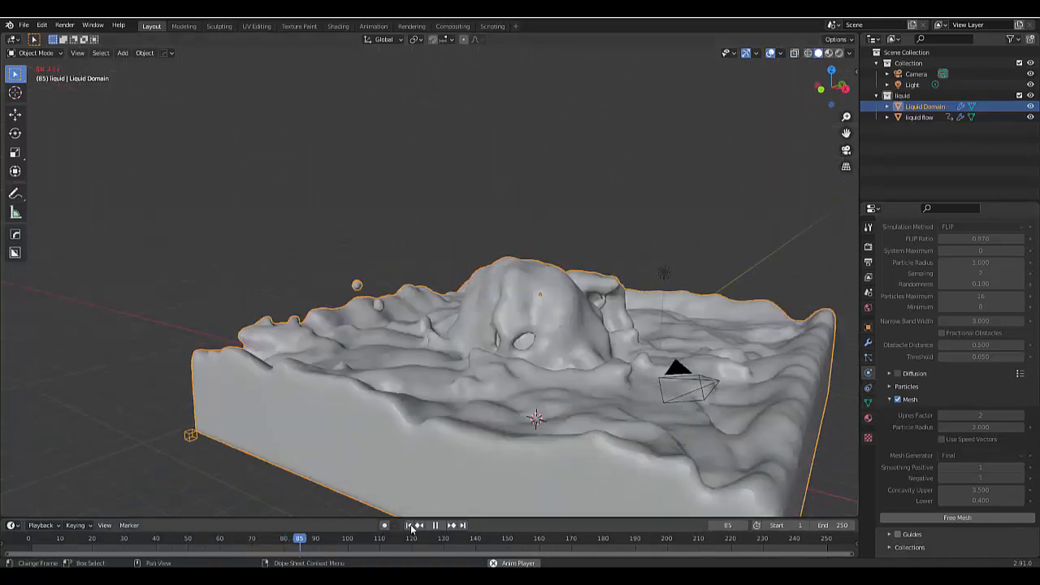
click(409, 525)
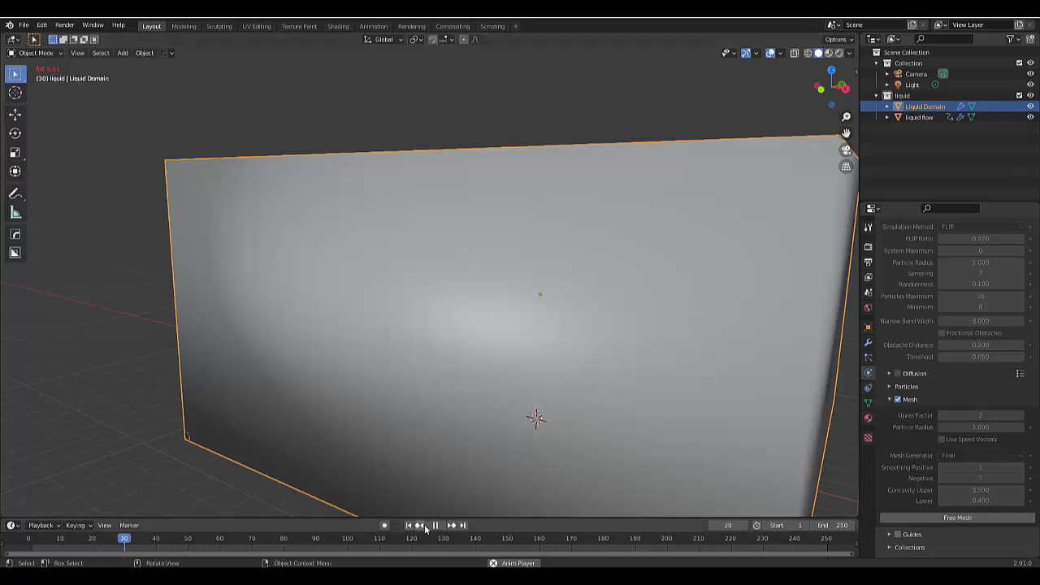
scroll(411, 289, down, 8)
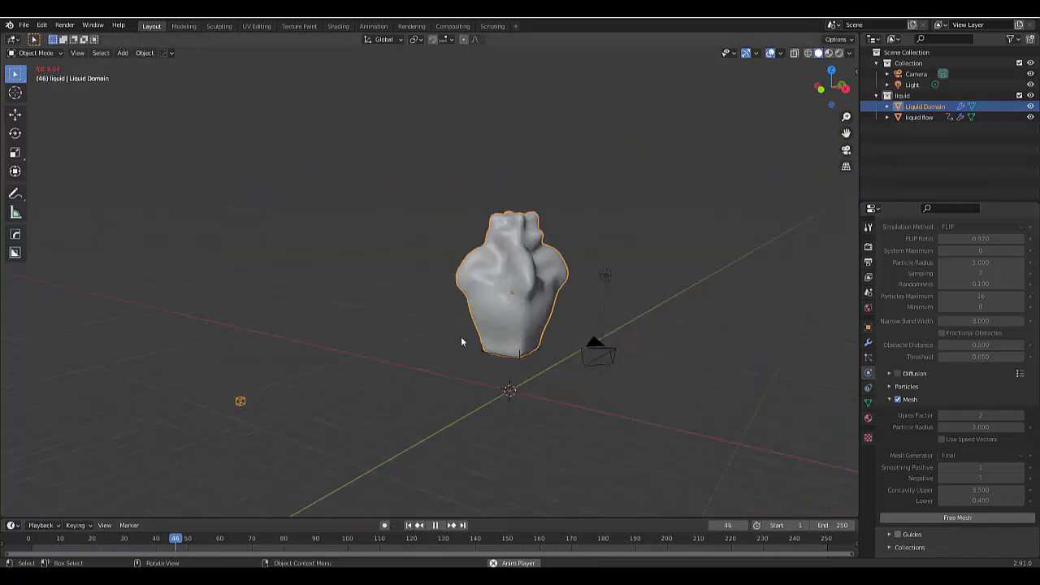
click(436, 525)
scroll(482, 349, up, 5)
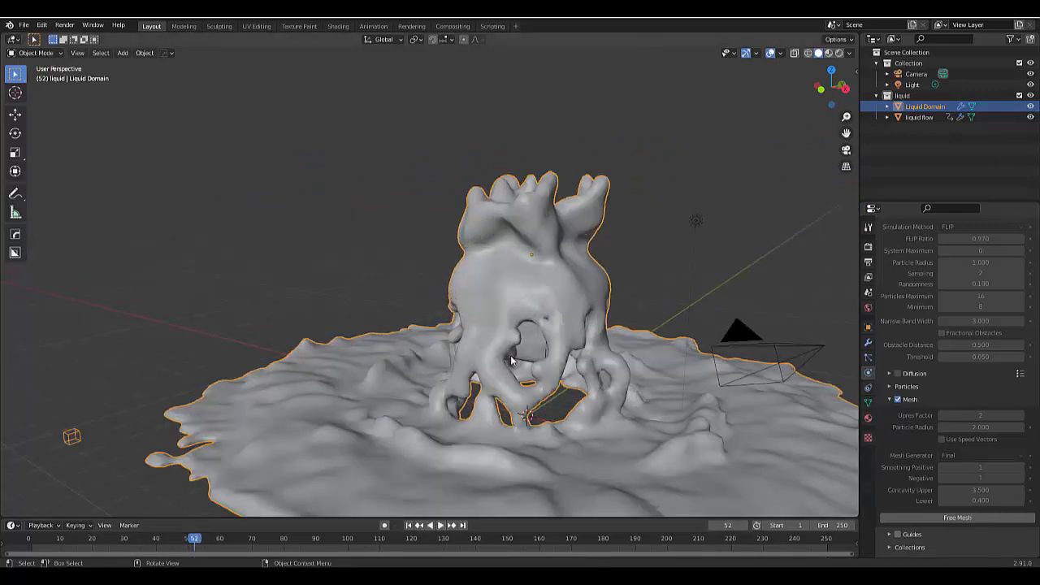
scroll(508, 354, up, 3)
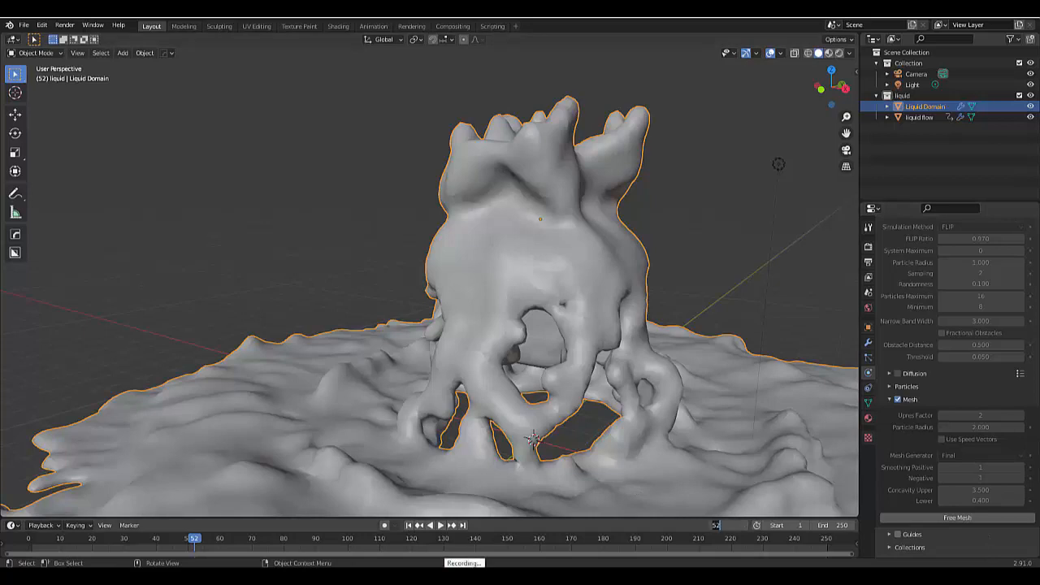
- Show the outliner's render visibility toggles, and keyframe the Liquid Domain's render visibility at frames 40 and 41
key(Return)
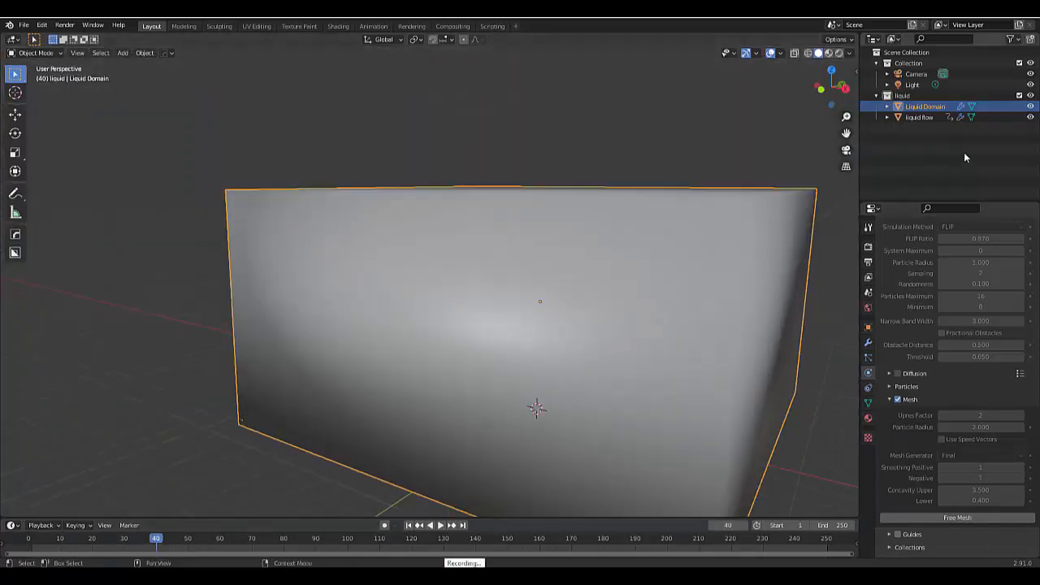
click(1009, 40)
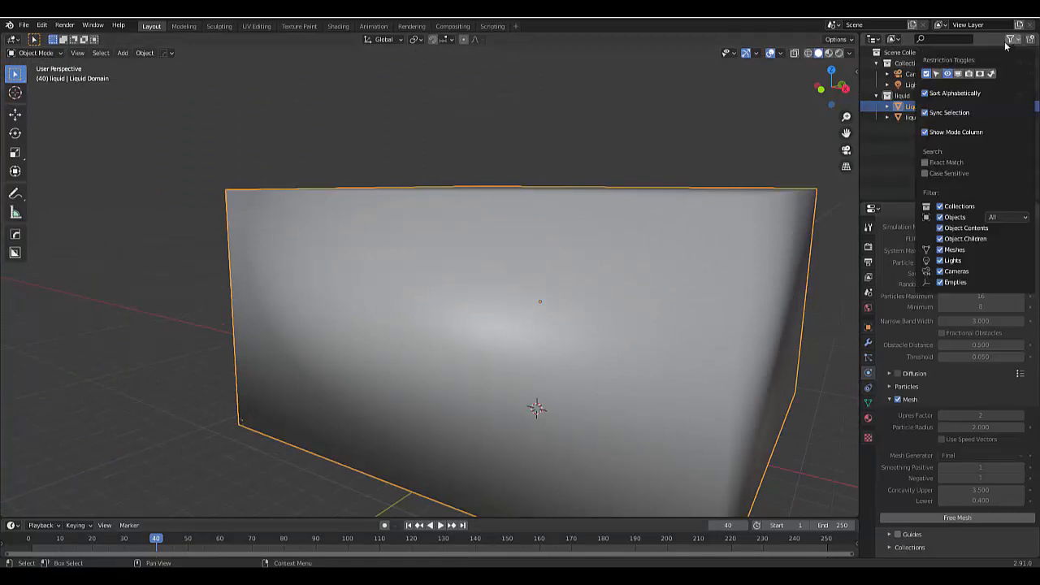
click(968, 74)
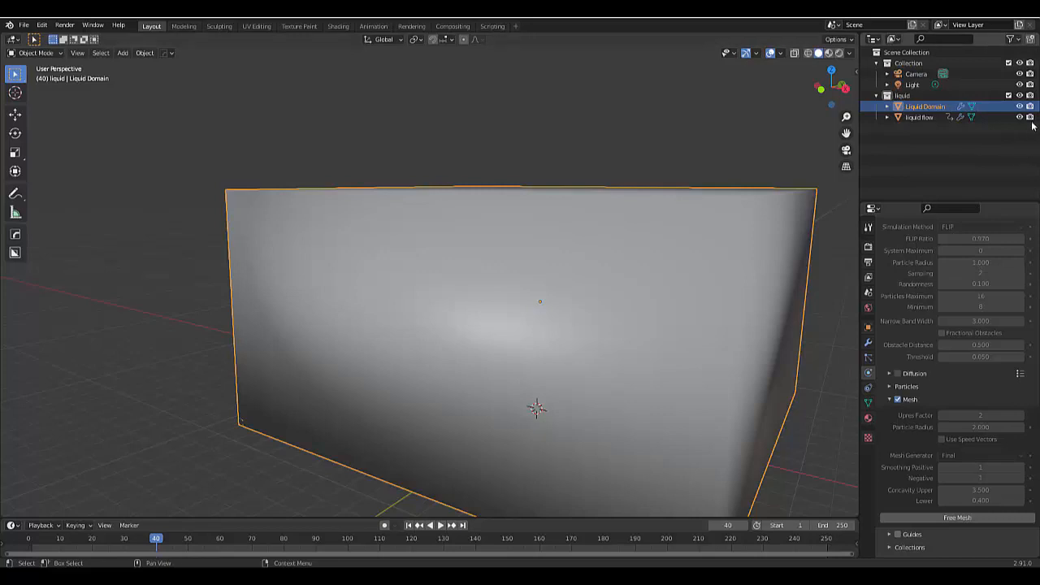
click(1030, 108)
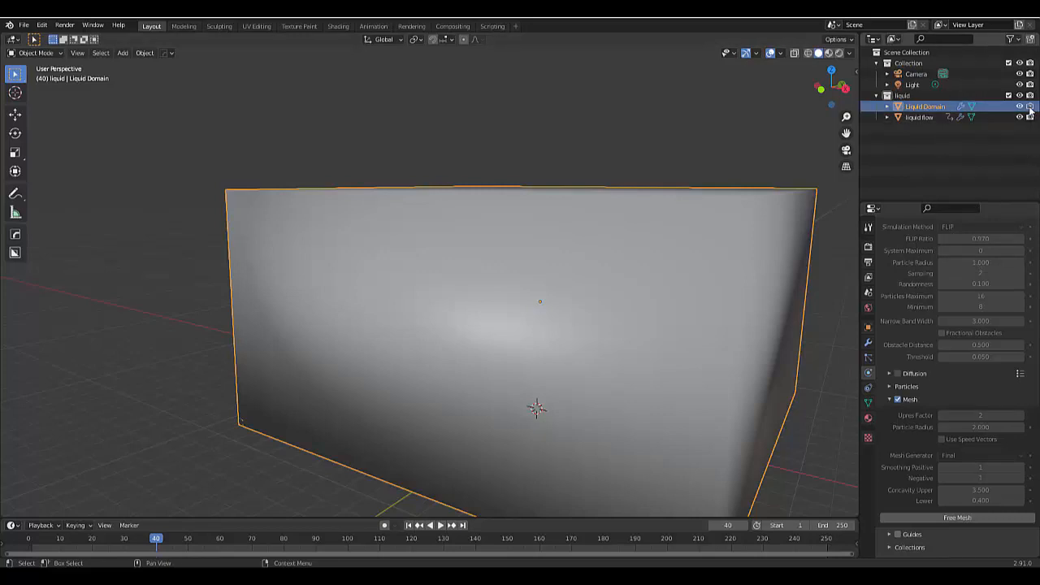
click(1029, 108)
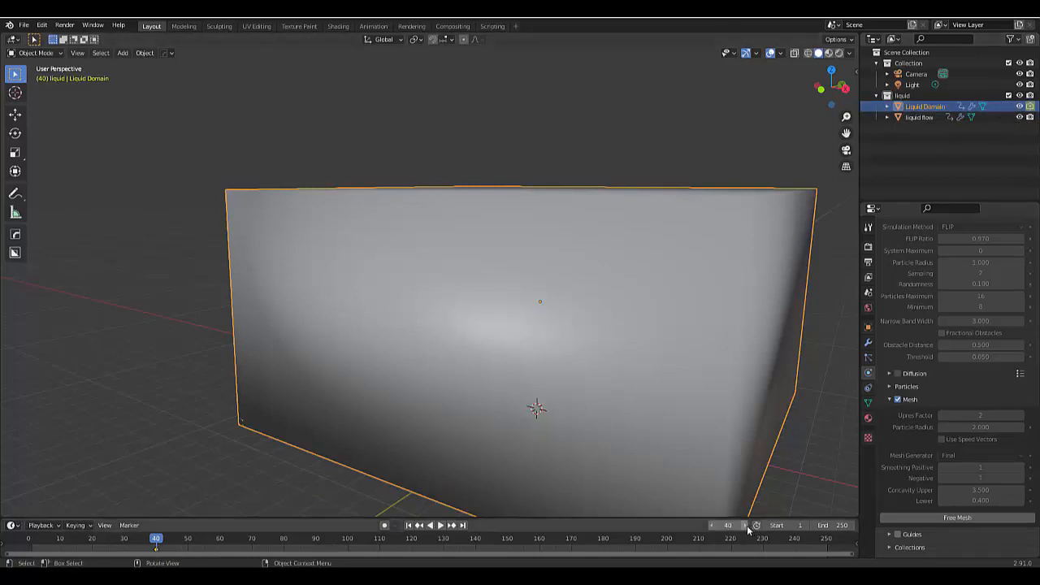
key(Right)
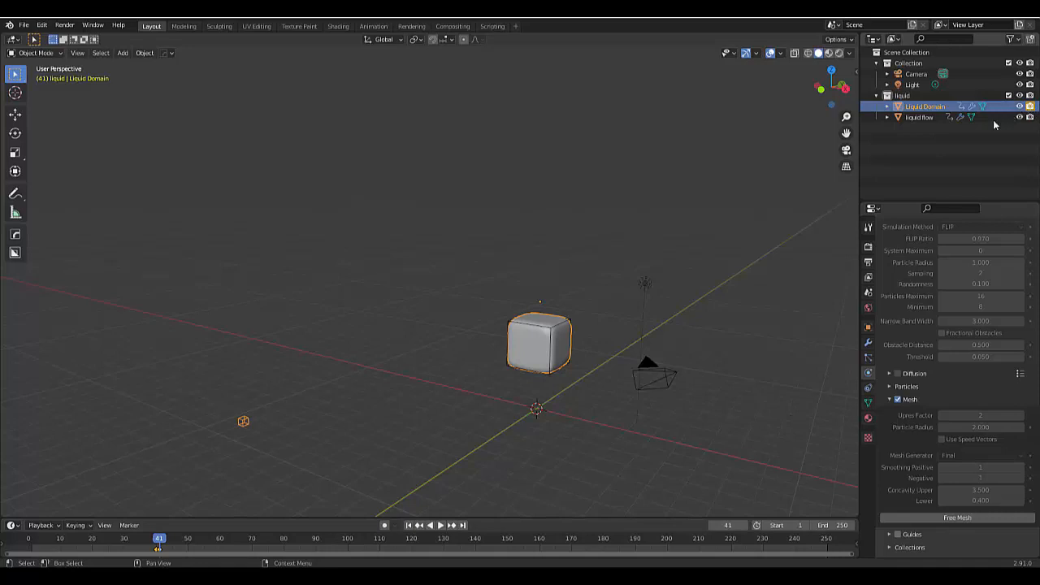
- Reselect the liquid mesh and examine the Liquid Domain's material settings
click(384, 387)
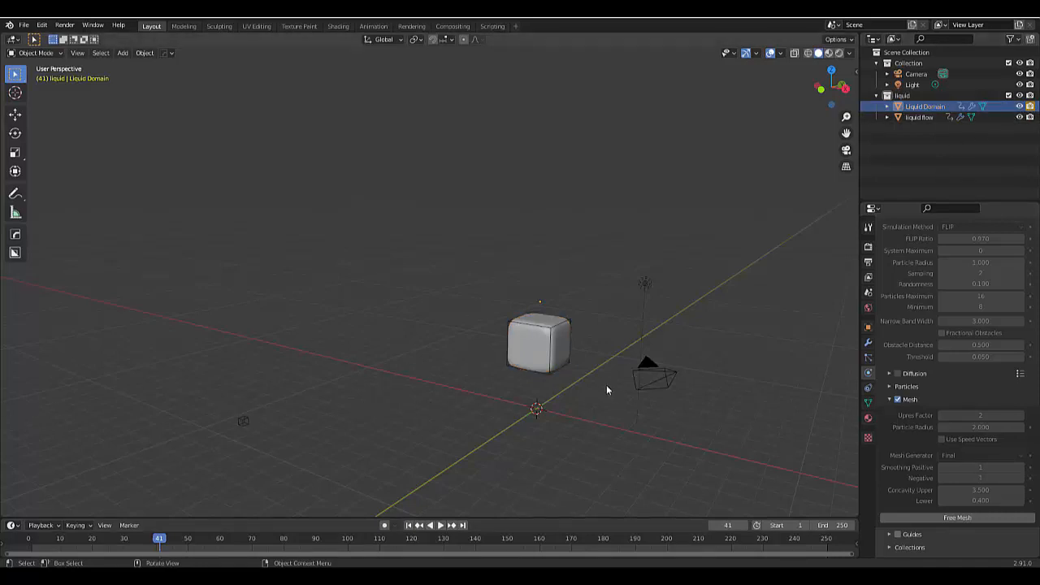
click(542, 342)
scroll(473, 297, down, 2)
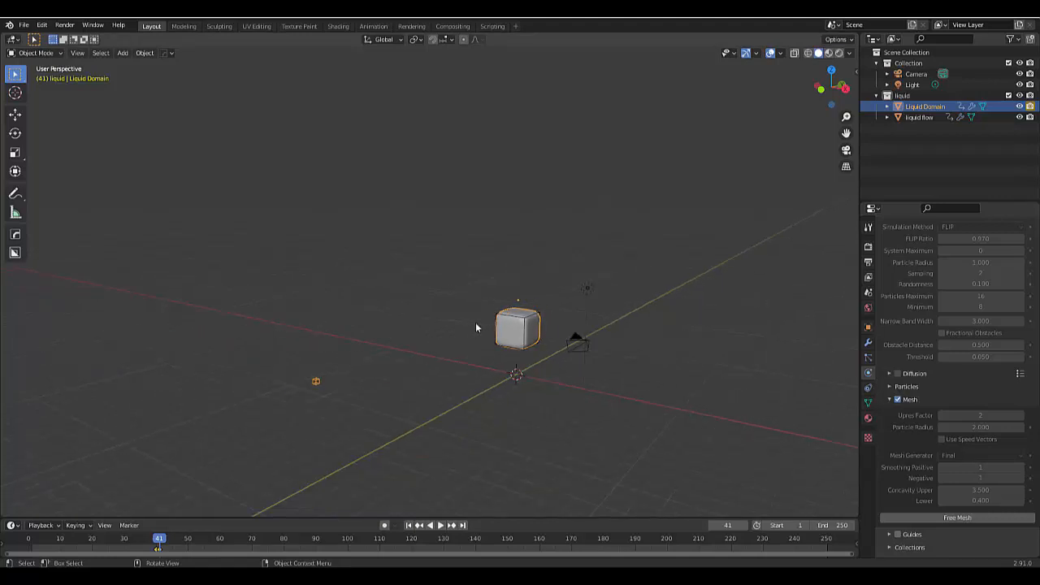
scroll(476, 322, up, 3)
click(868, 418)
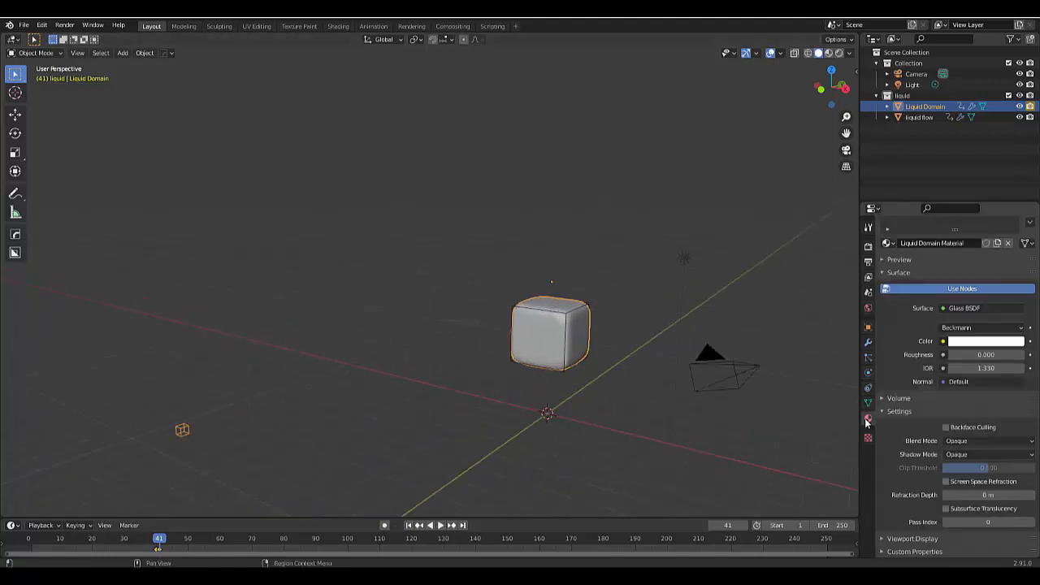
scroll(593, 396, down, 4)
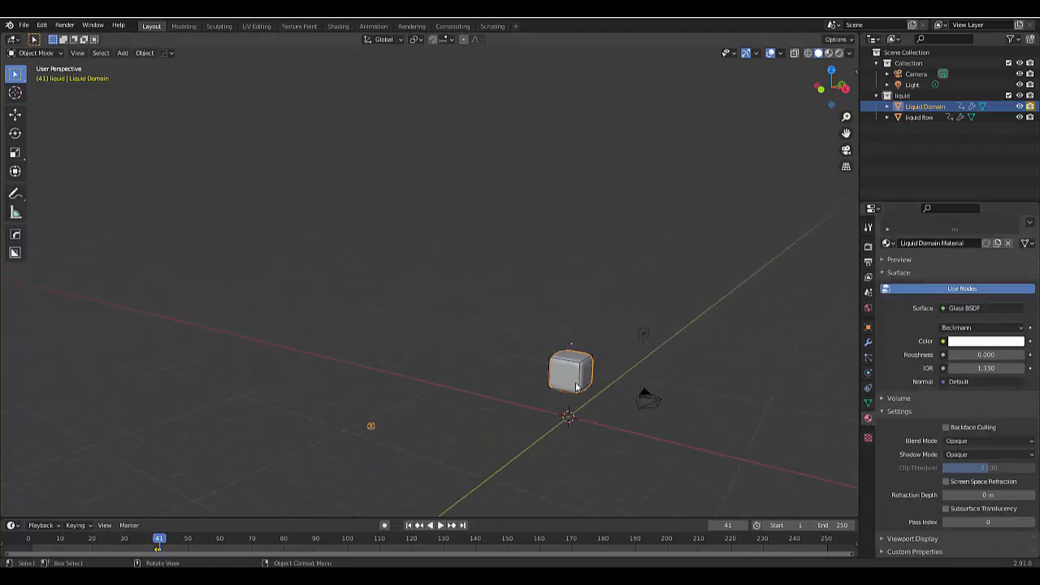
scroll(576, 385, up, 5)
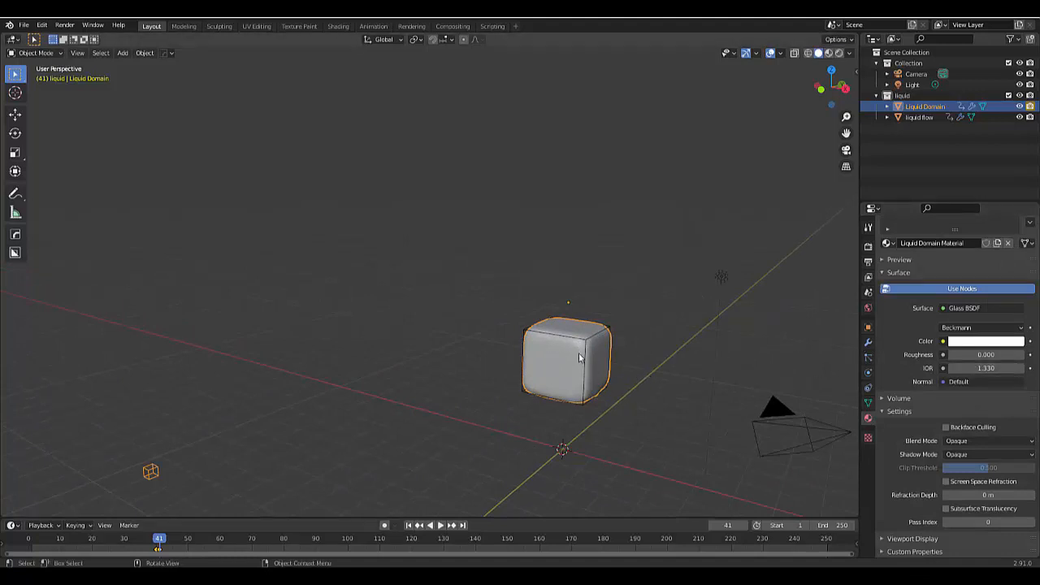
- Change the Liquid Domain material's surface to Emission, and keyframe a pale yellow emission color at frame 41
click(975, 342)
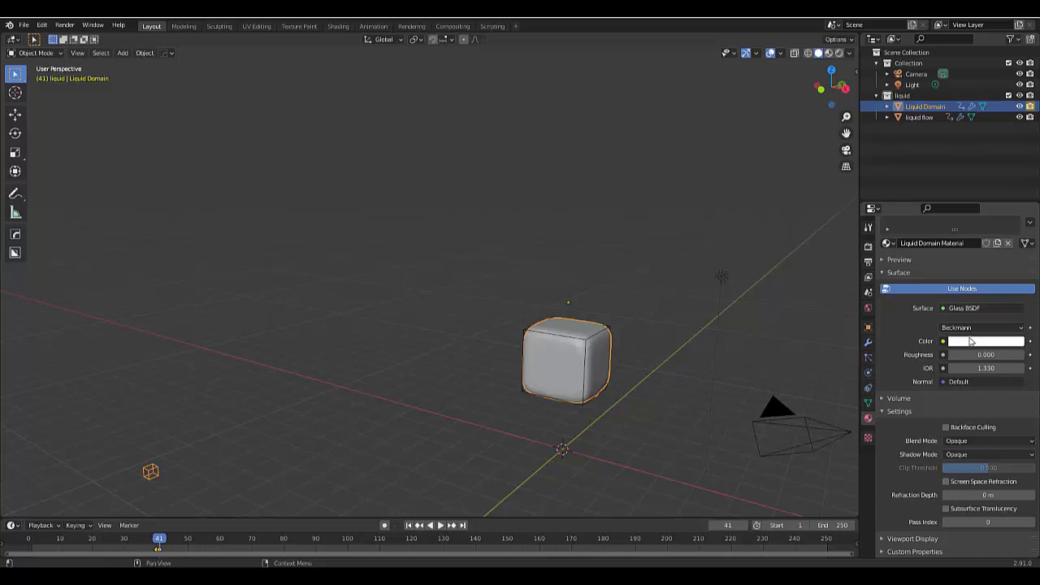
click(972, 341)
click(969, 307)
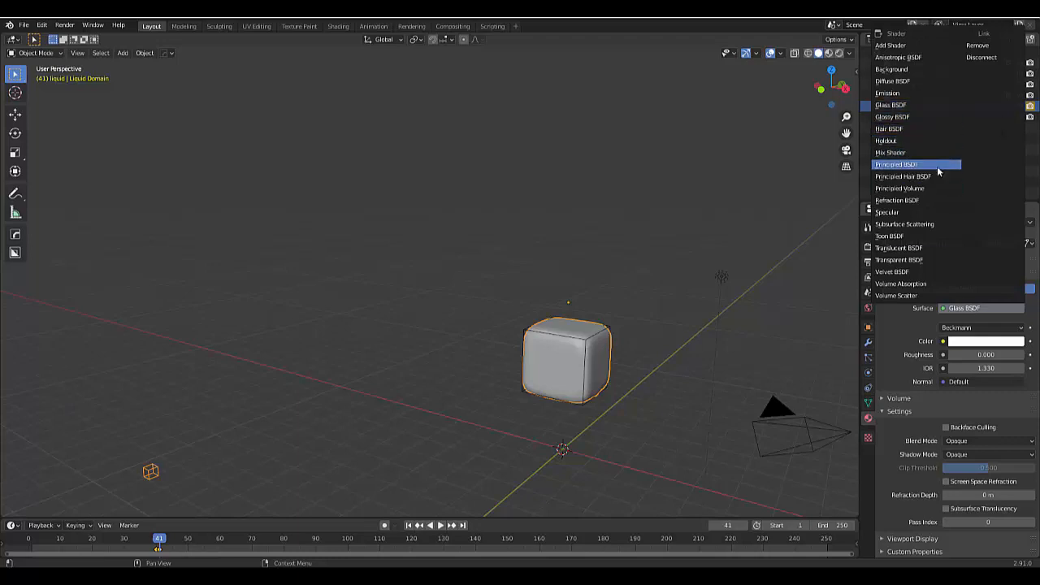
click(935, 93)
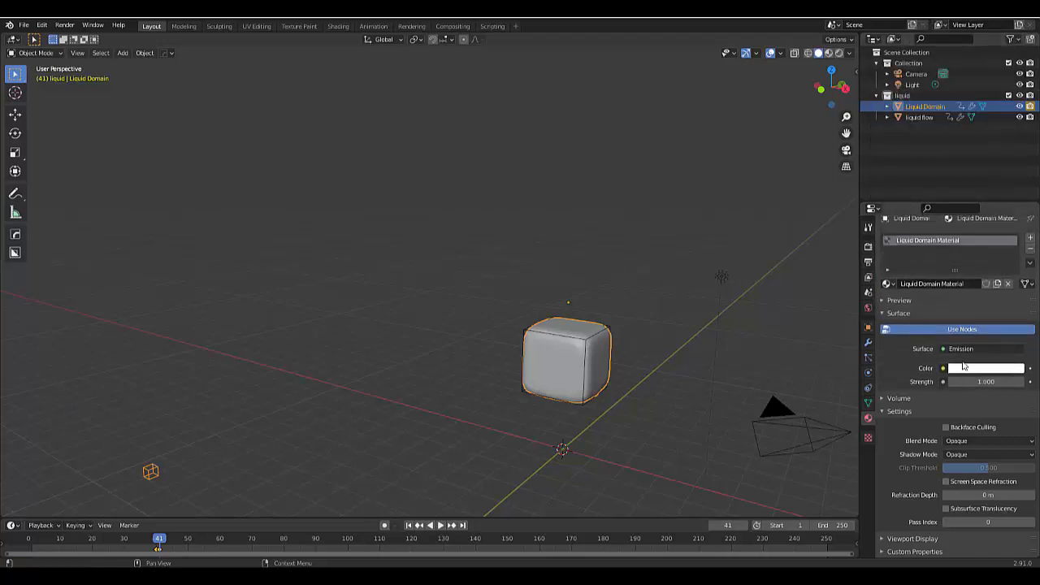
click(973, 370)
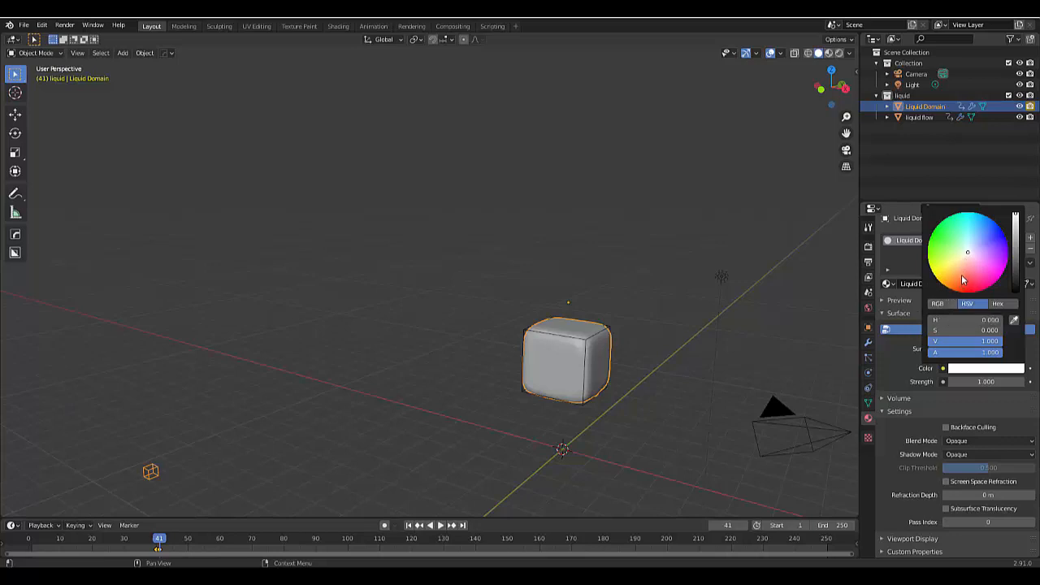
click(957, 266)
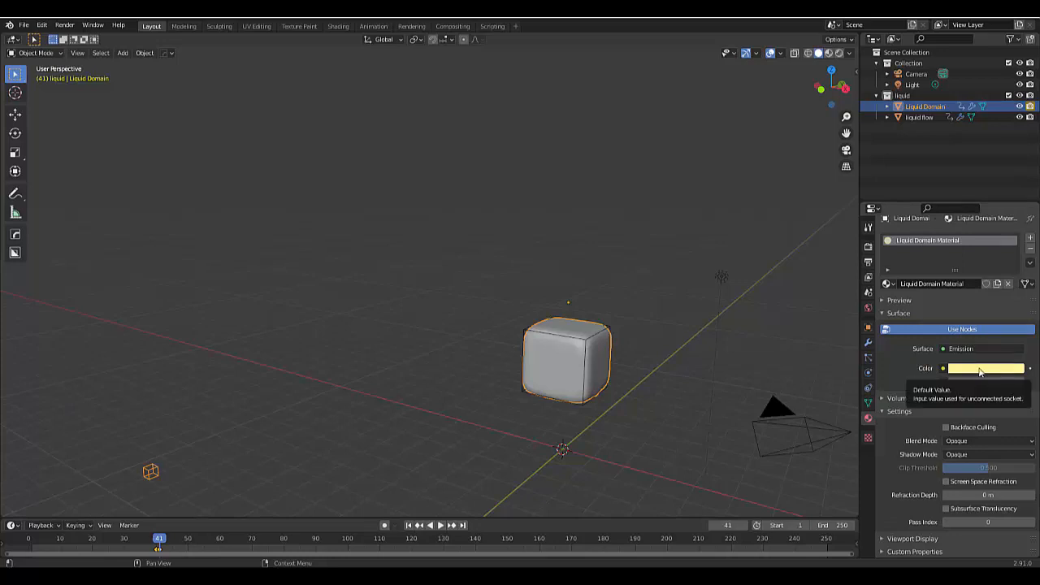
key(i)
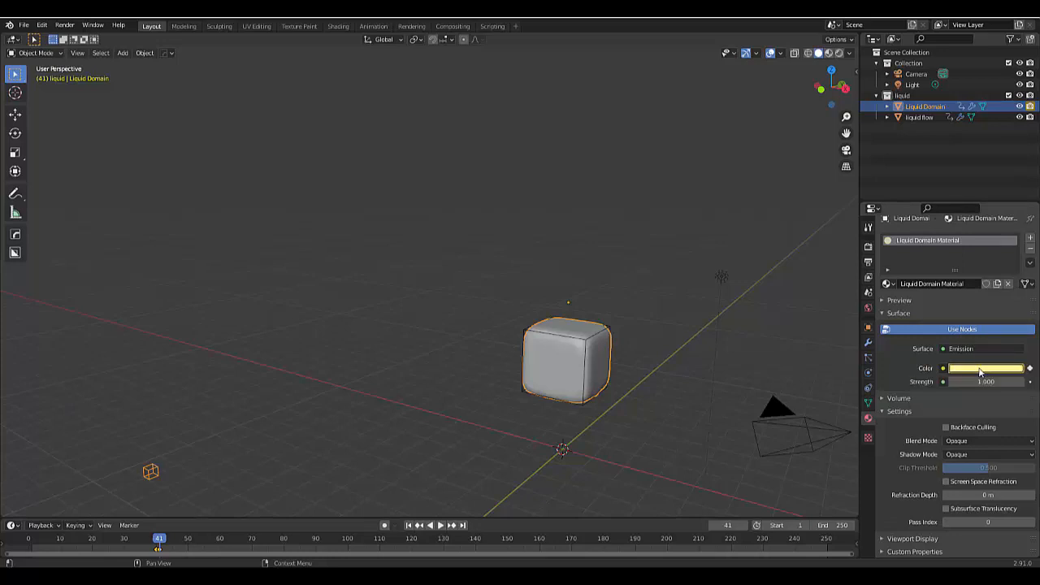
- Keyframe a bright green emission color for the Liquid Domain material at frame 80
click(729, 525)
text(80)
key(Return)
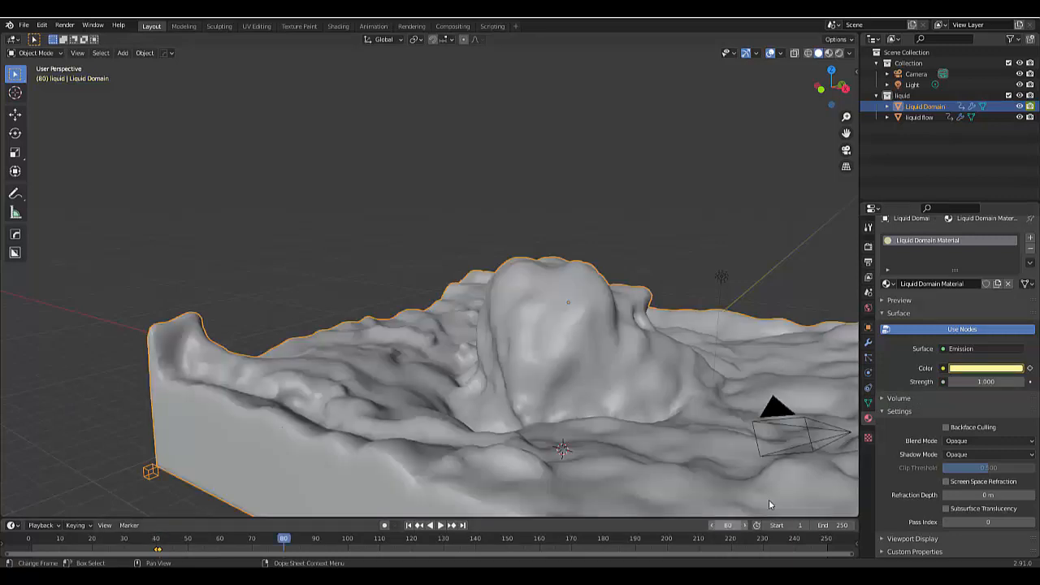
click(967, 369)
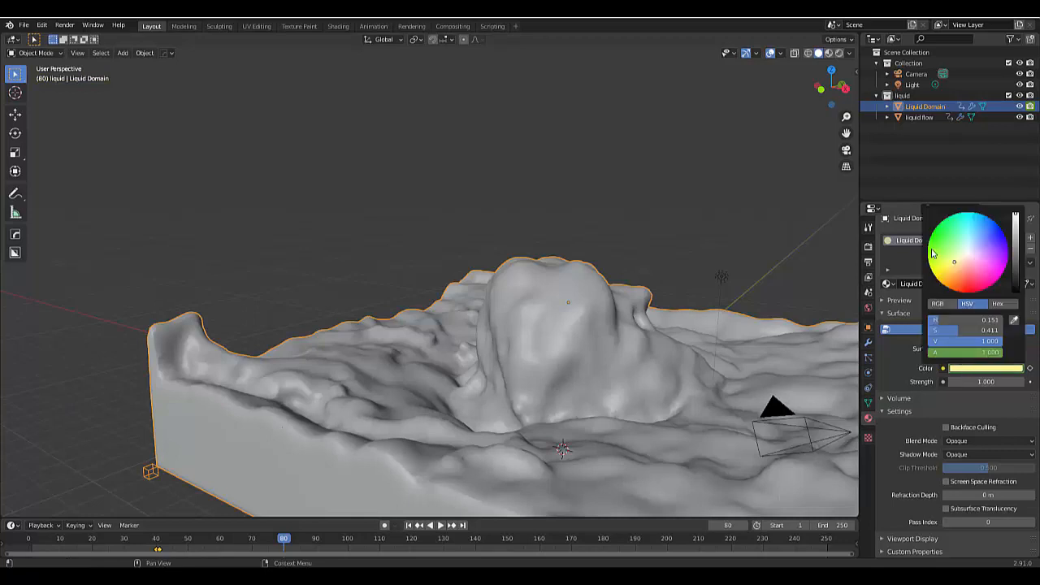
click(933, 253)
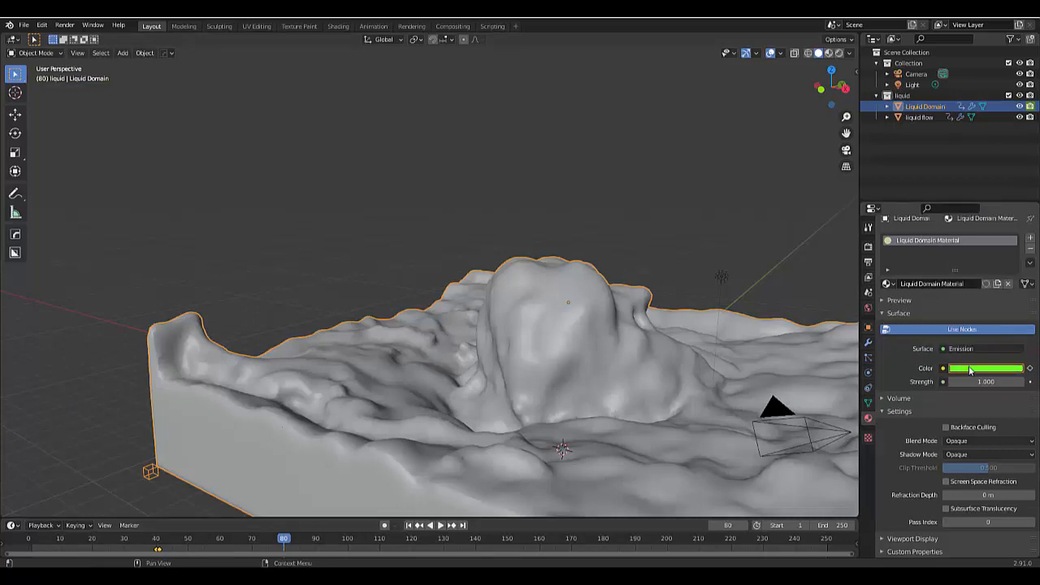
key(i)
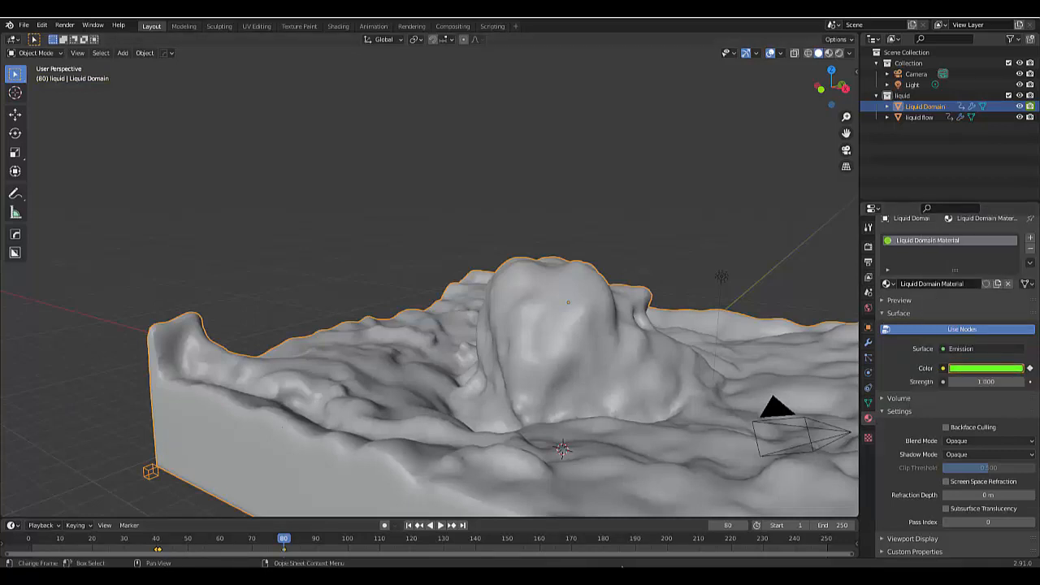
- Keyframe a pinkish-red emission color for the Liquid Domain material at frame 120
click(718, 525)
text(12)
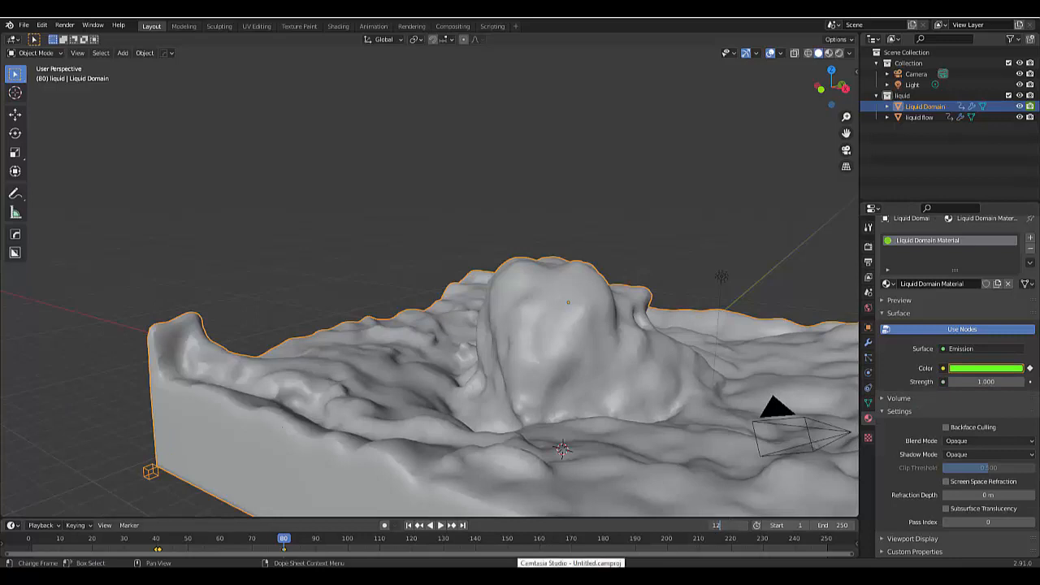
text(0)
key(Return)
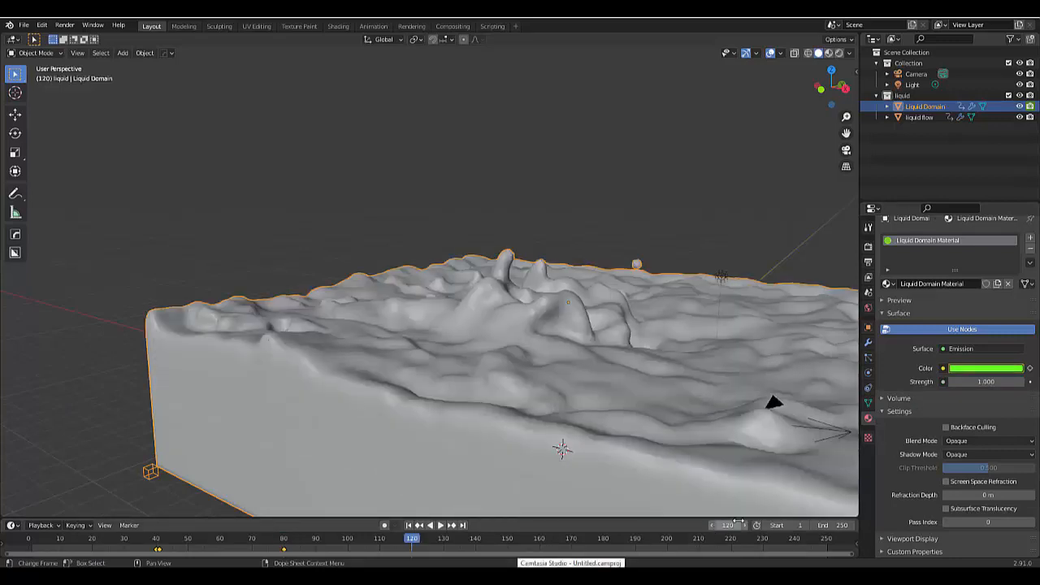
click(985, 371)
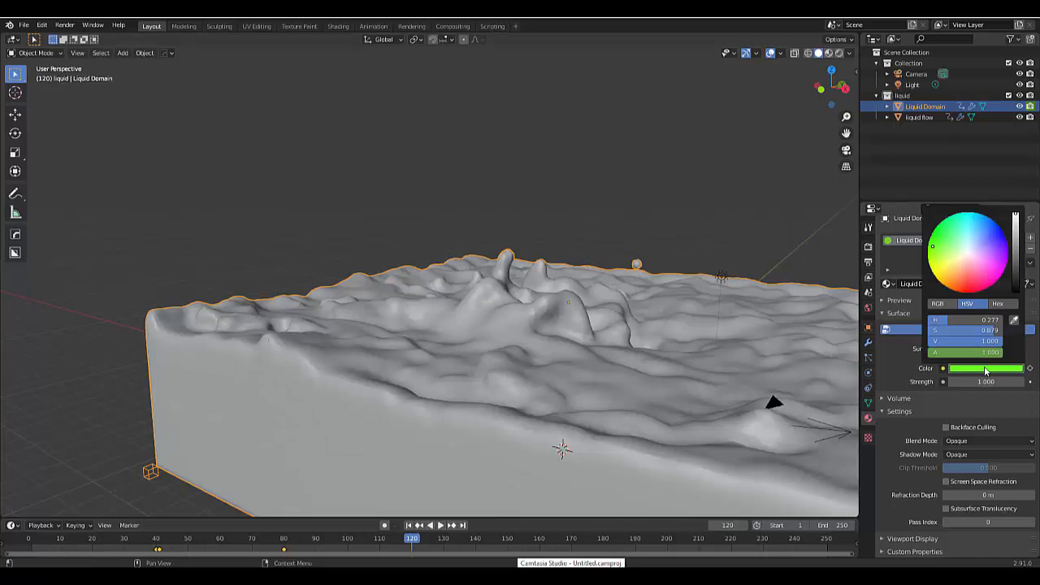
click(974, 284)
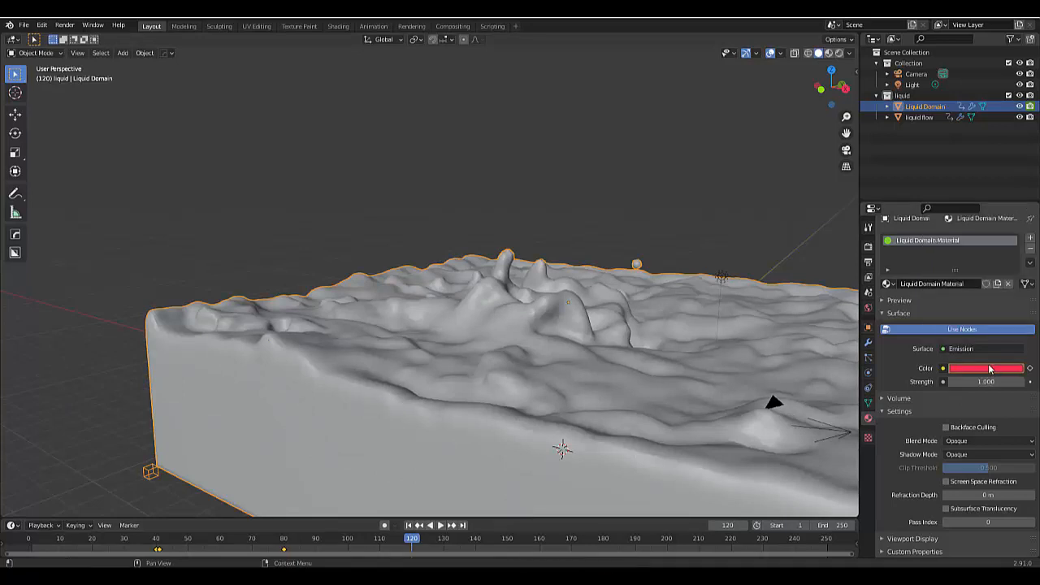
key(i)
- Set the Liquid Domain material's emission strength to 5
scroll(899, 471, up, 1)
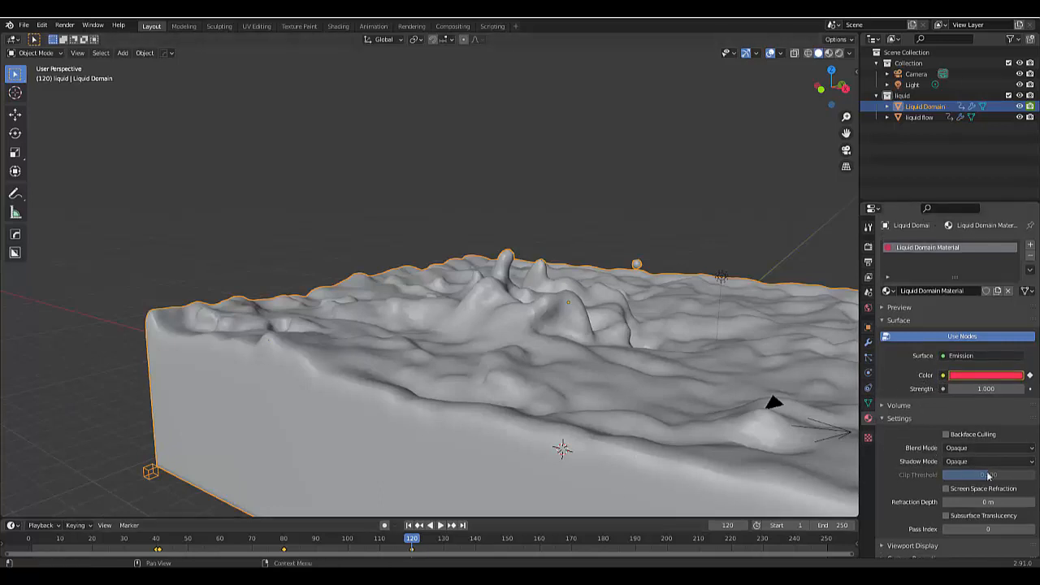
click(985, 389)
text(1.0)
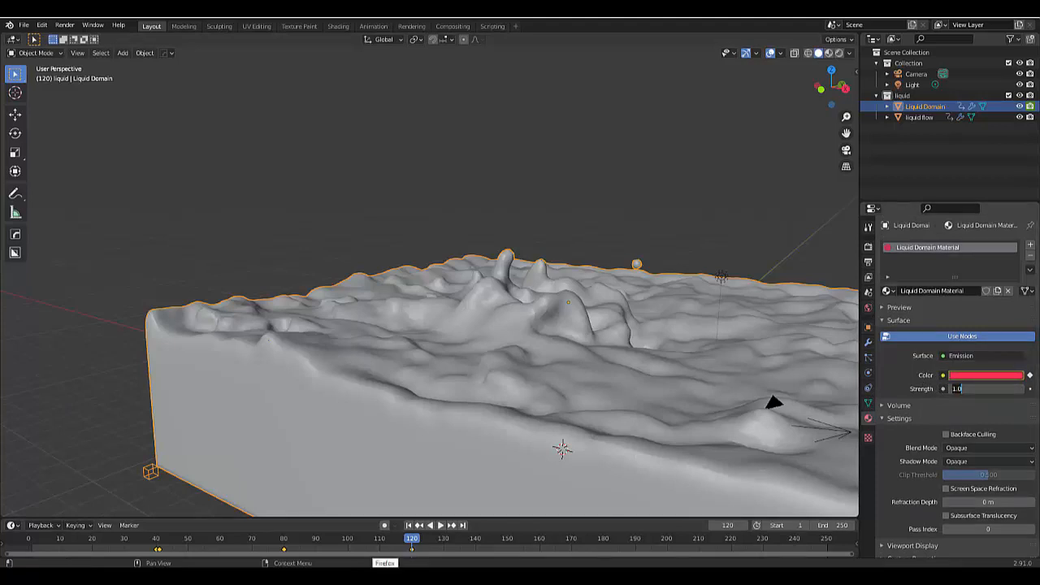
key(BackSpace)
key(BackSpace)
key(BackSpace)
text(5)
key(Return)
- Align the camera to an elevated perspective view of the whole liquid block, and move it so the block sits centered in the frame
middle_drag(479, 411, 514, 369)
scroll(515, 369, down, 6)
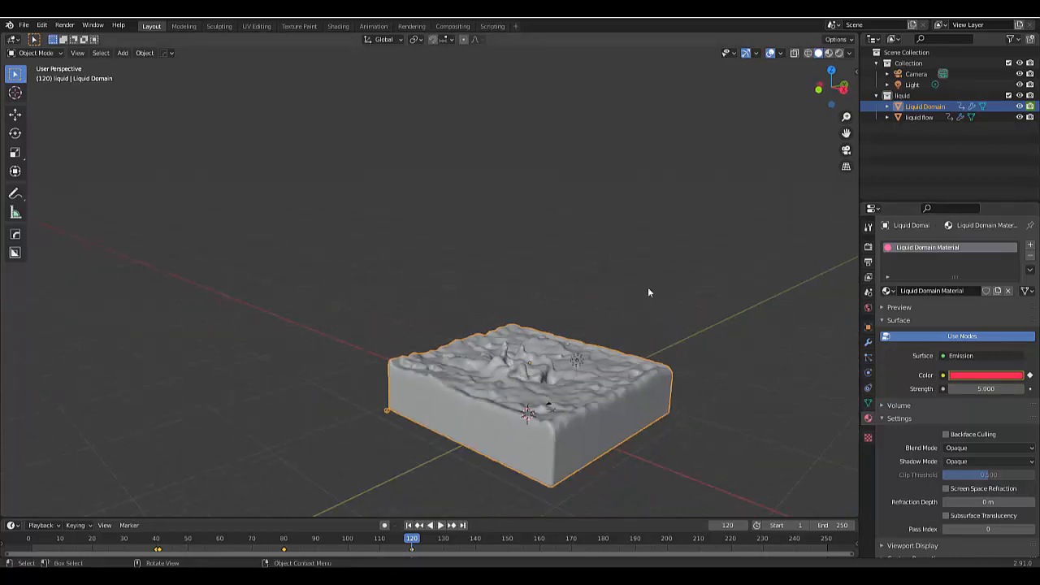
click(907, 76)
scroll(549, 405, down, 3)
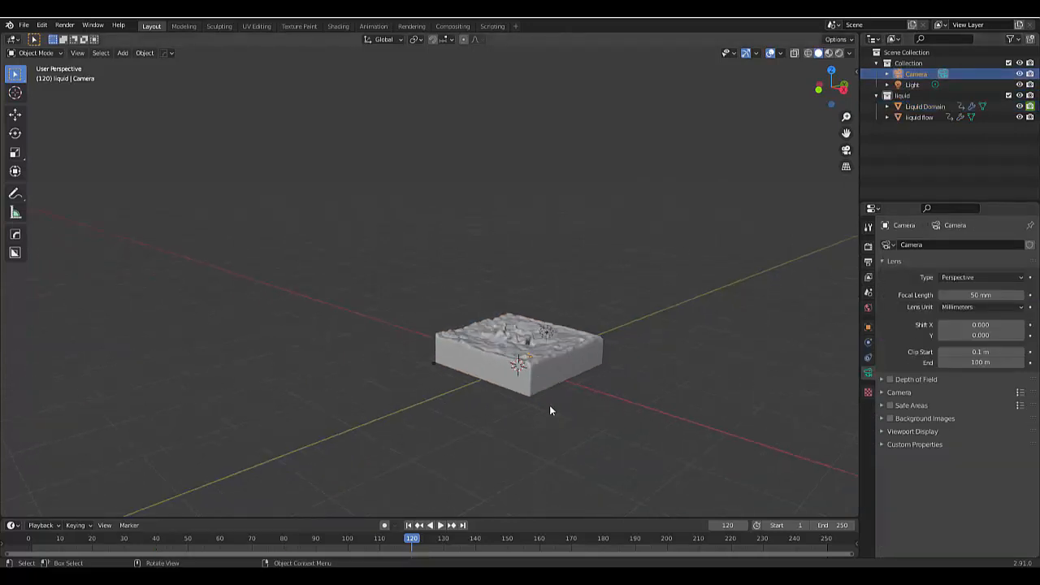
scroll(465, 264, up, 3)
shift+middle_drag(549, 404, 567, 326)
scroll(567, 326, down, 3)
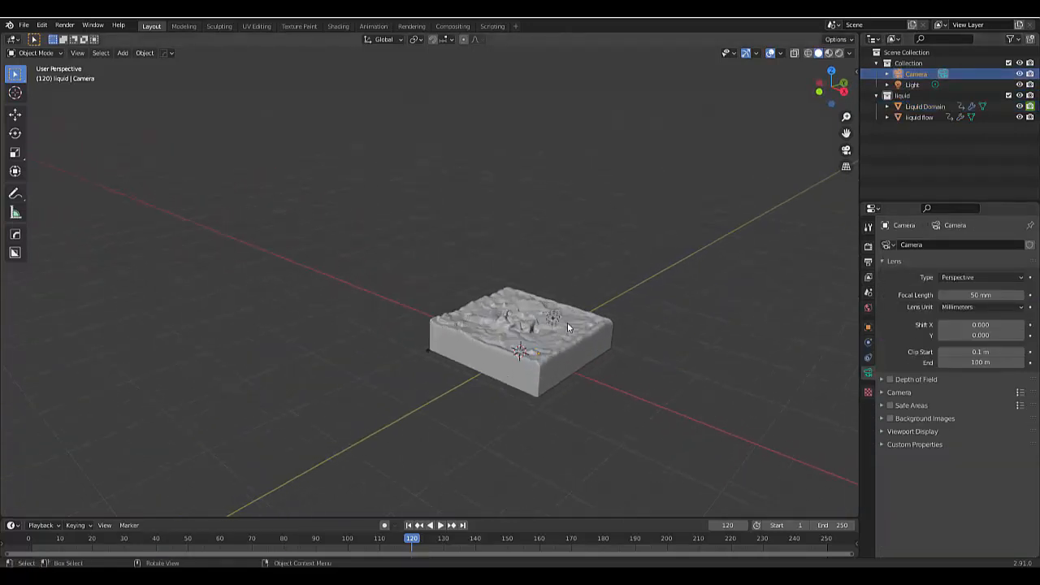
scroll(560, 329, up, 1)
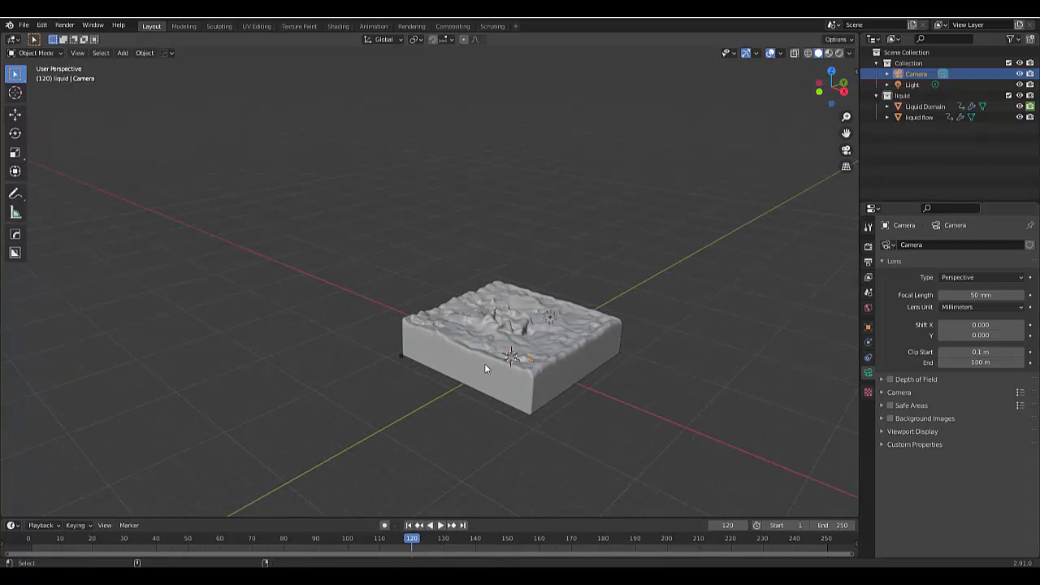
key(ctrl+alt+KP_0)
key(g)
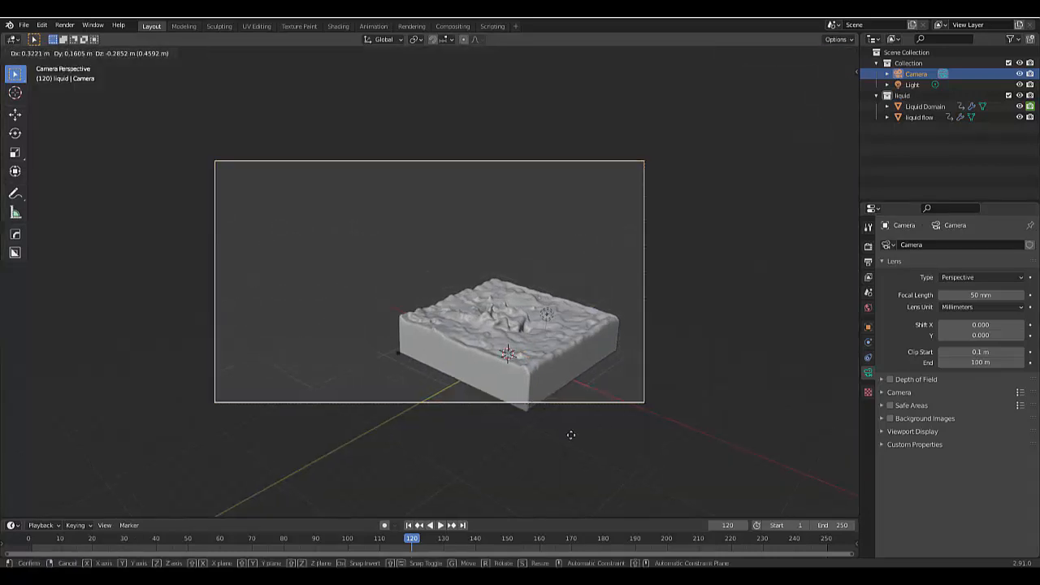
click(346, 344)
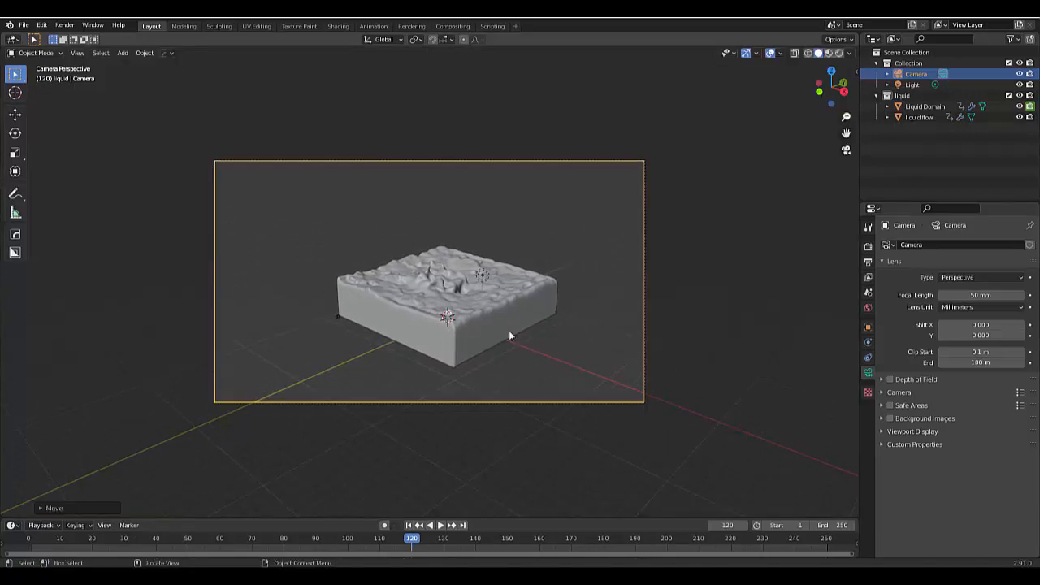
- Change the scene light to a Sun with a strength of 5 and a pale blue color
click(913, 85)
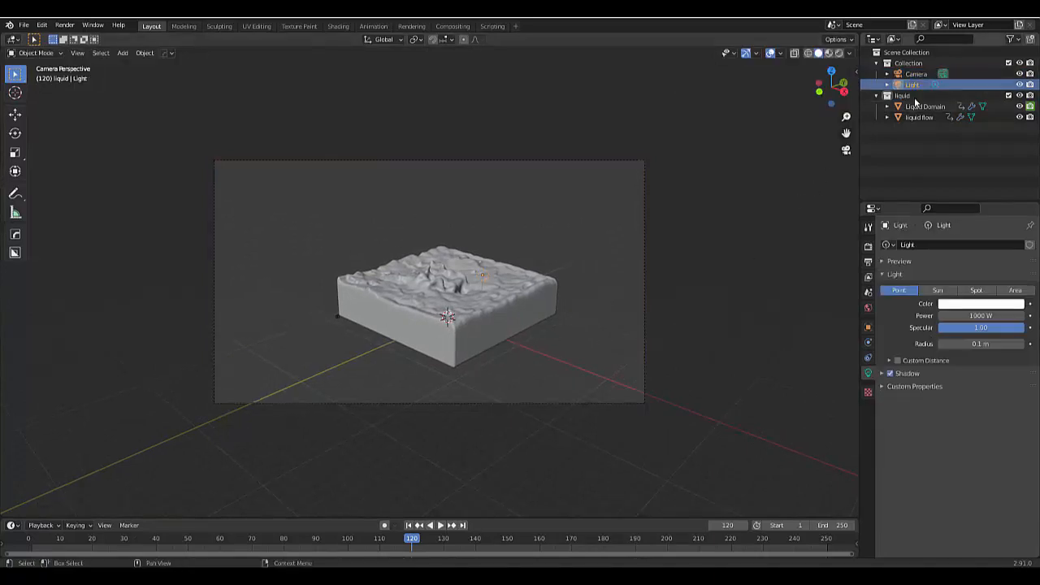
click(937, 290)
click(974, 315)
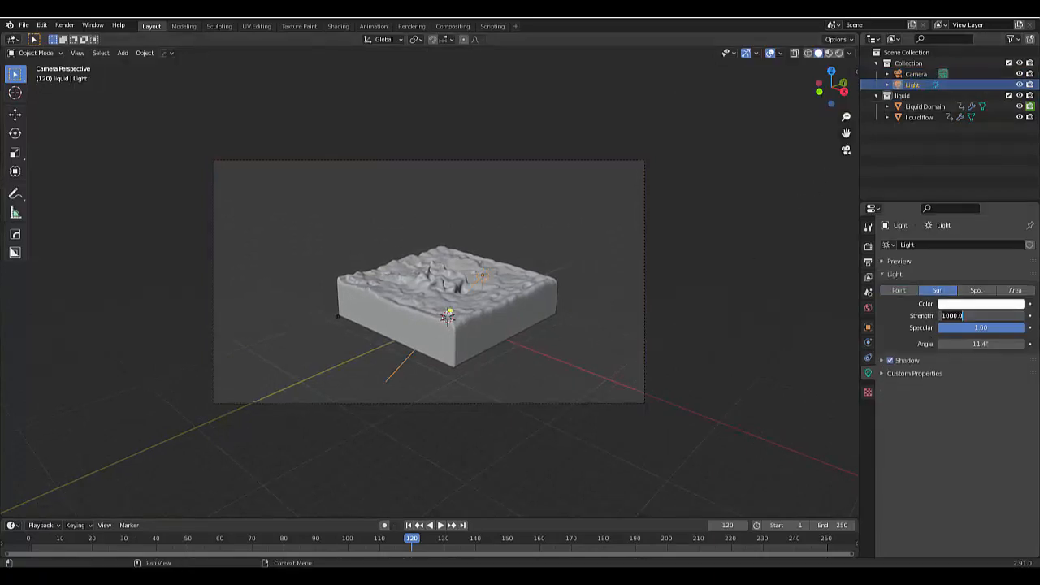
key(ctrl+a)
text(5)
key(Return)
click(981, 304)
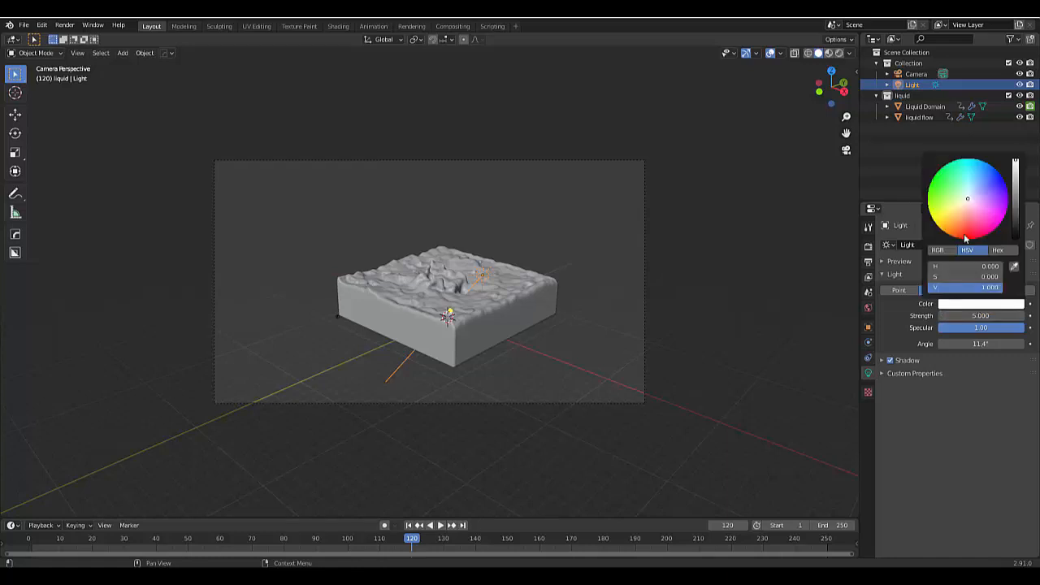
click(975, 193)
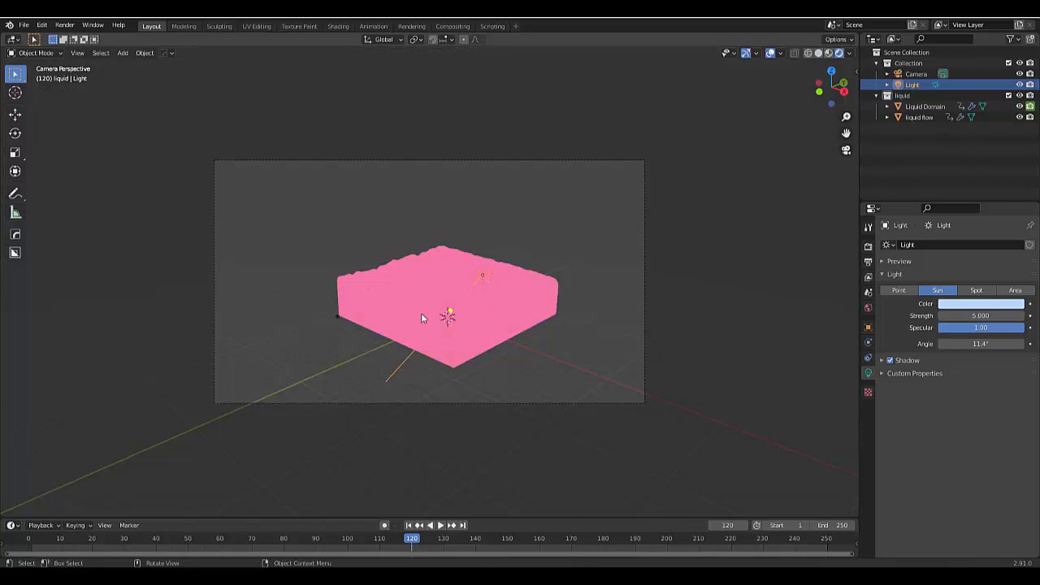
- Reselect the liquid mesh, try an emission strength of 1 in the rendered view, and settle on 2
click(417, 290)
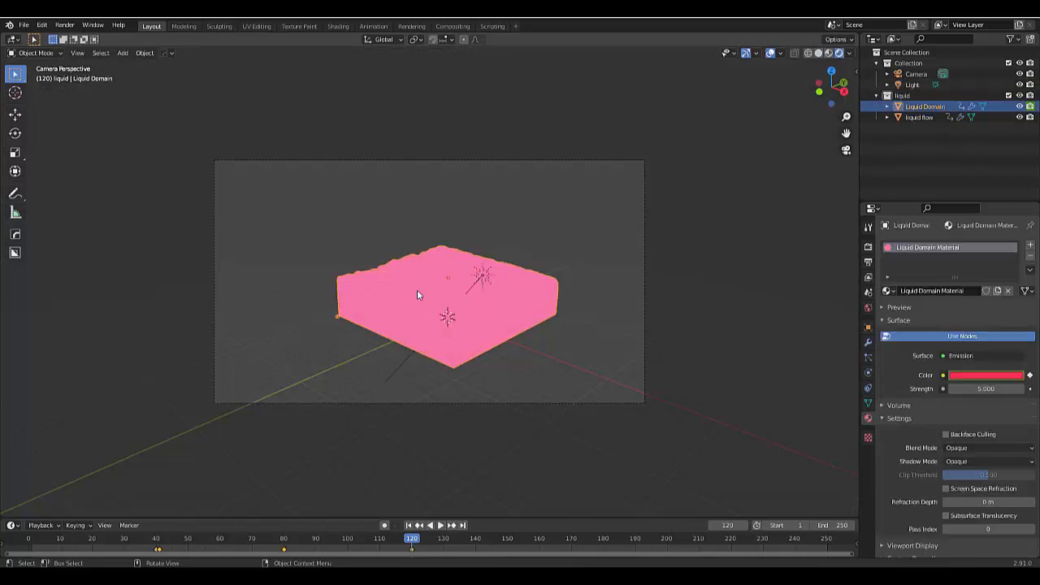
click(989, 390)
text(1)
key(Return)
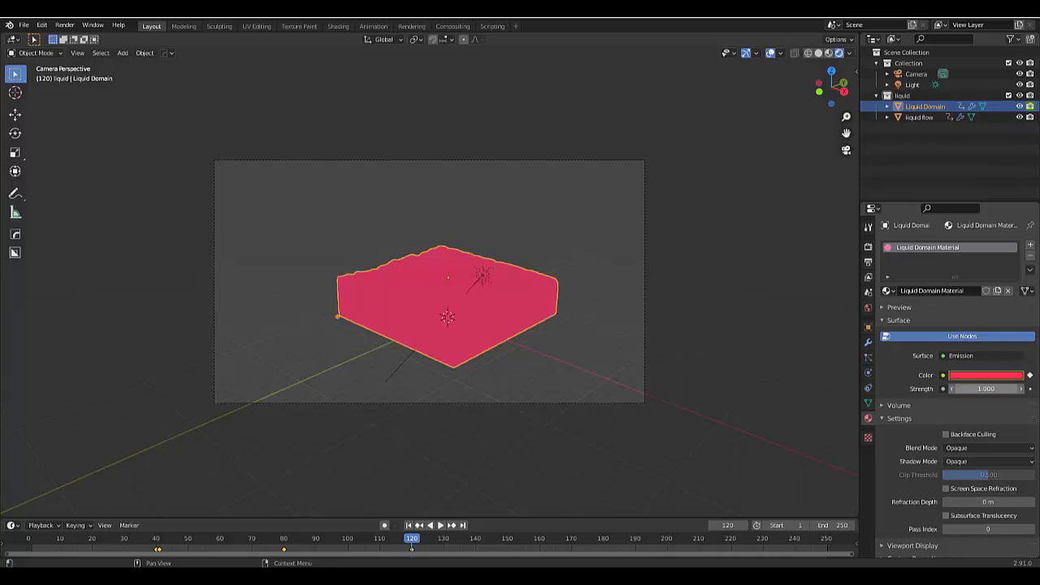
click(988, 389)
text(2)
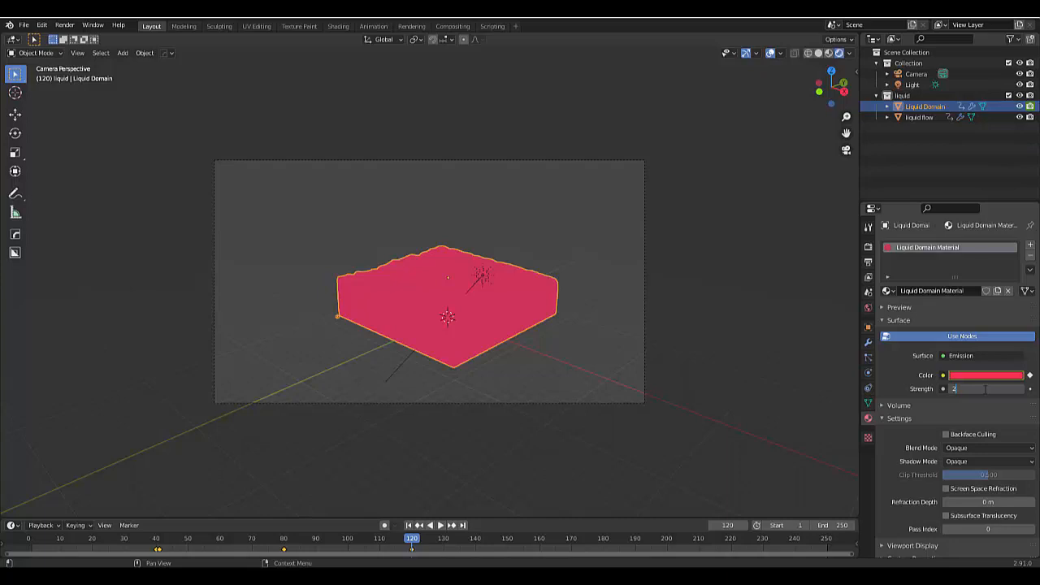
key(Return)
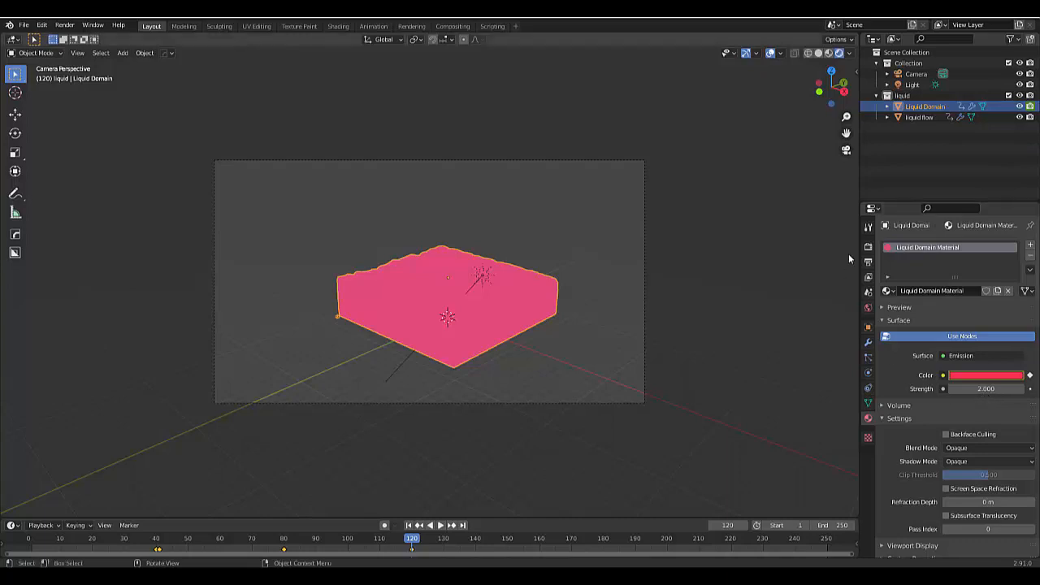
- Enable Ambient Occlusion, Bloom and Screen Space Reflections for the Eevee render
click(868, 229)
click(868, 244)
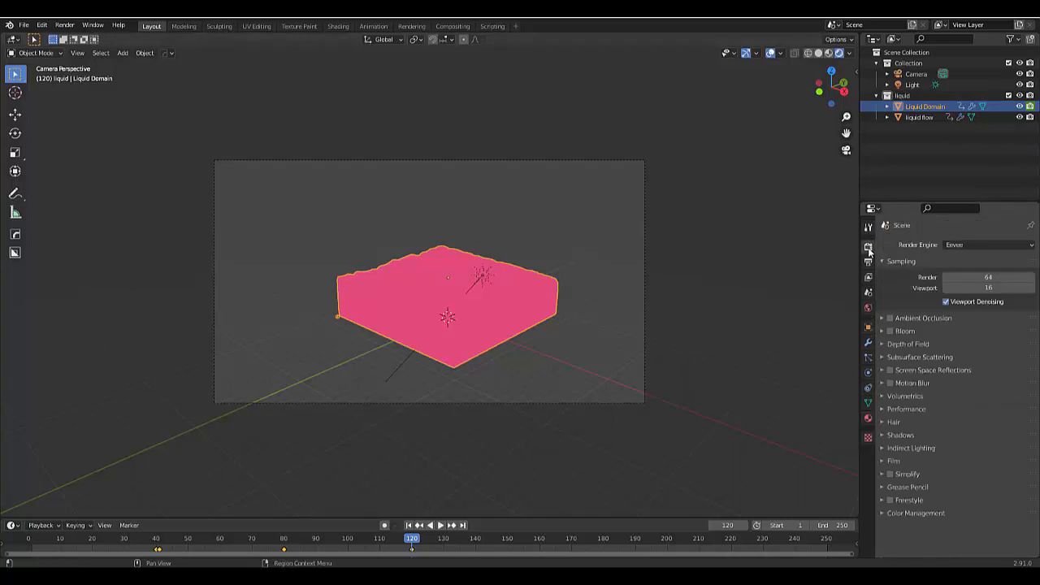
click(889, 331)
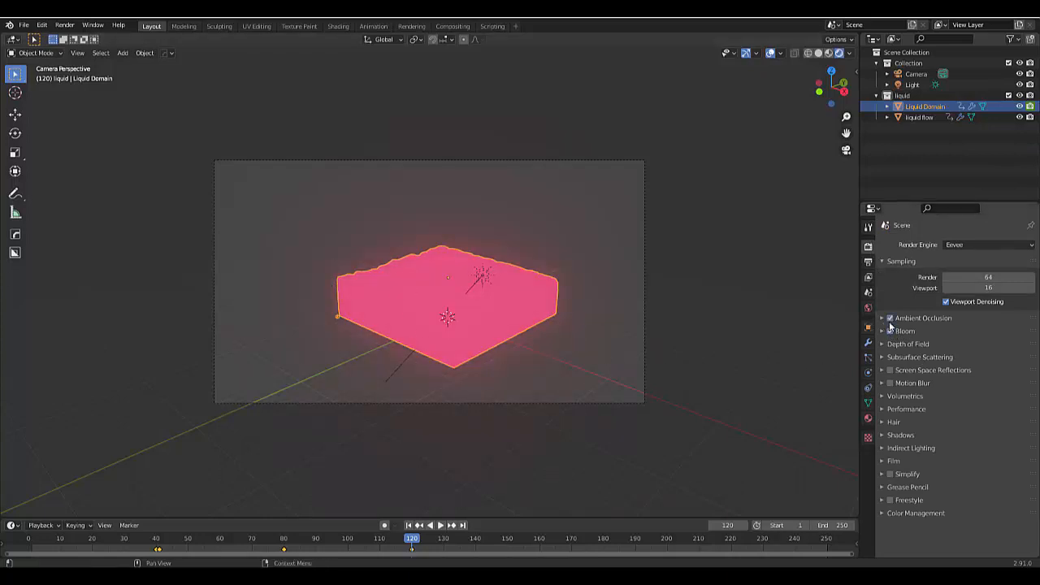
click(890, 370)
- Set the PNG render output to a color depth of 16 and a compression of 0%
click(868, 264)
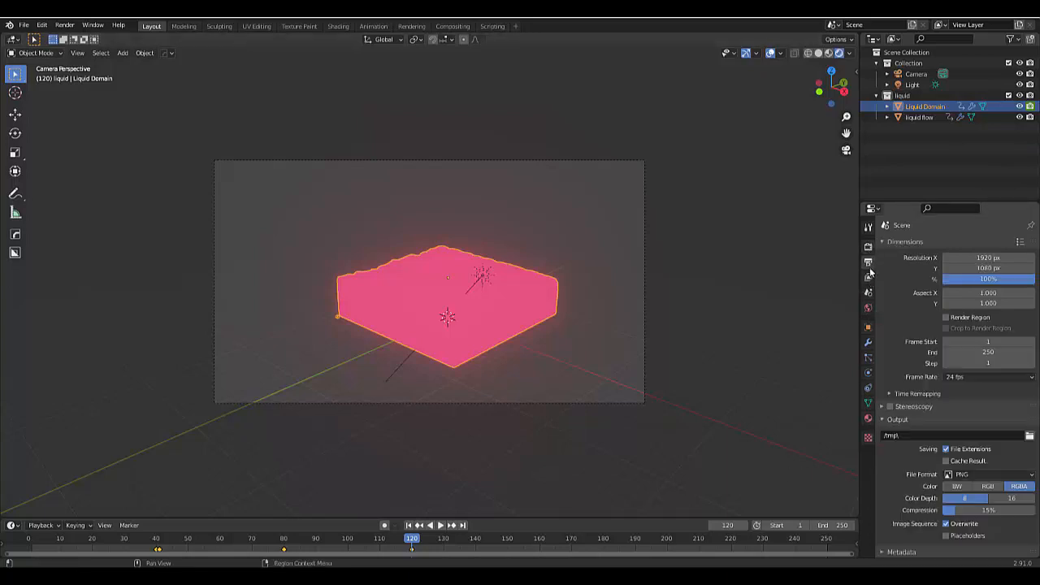
scroll(947, 408, down, 1)
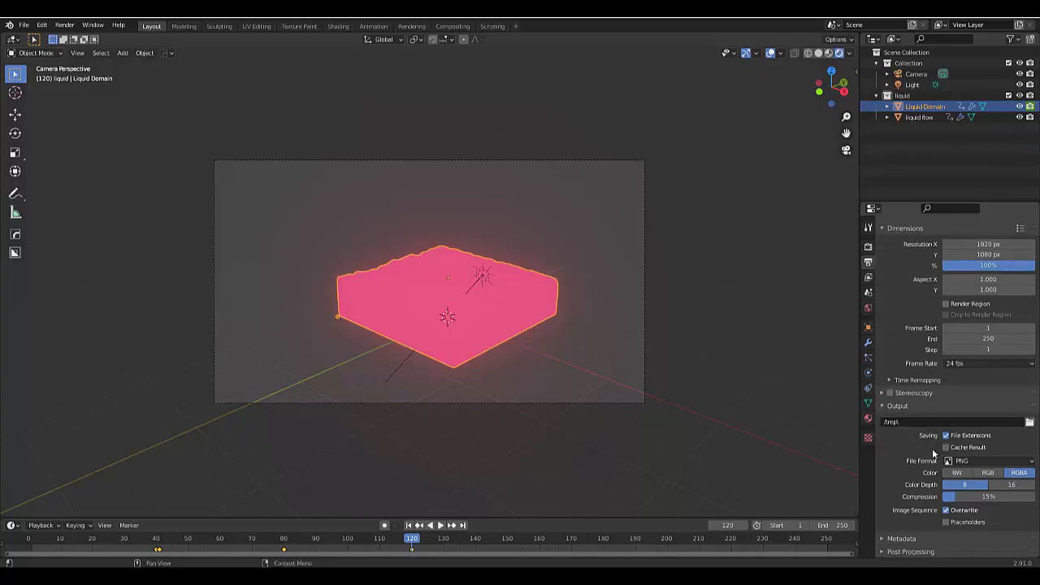
scroll(922, 466, up, 1)
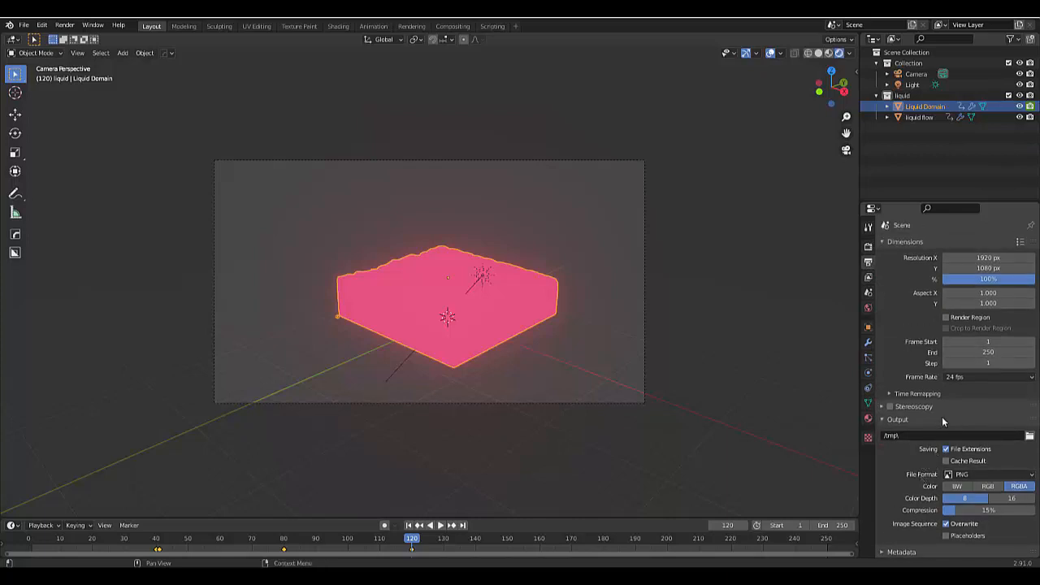
scroll(942, 416, down, 1)
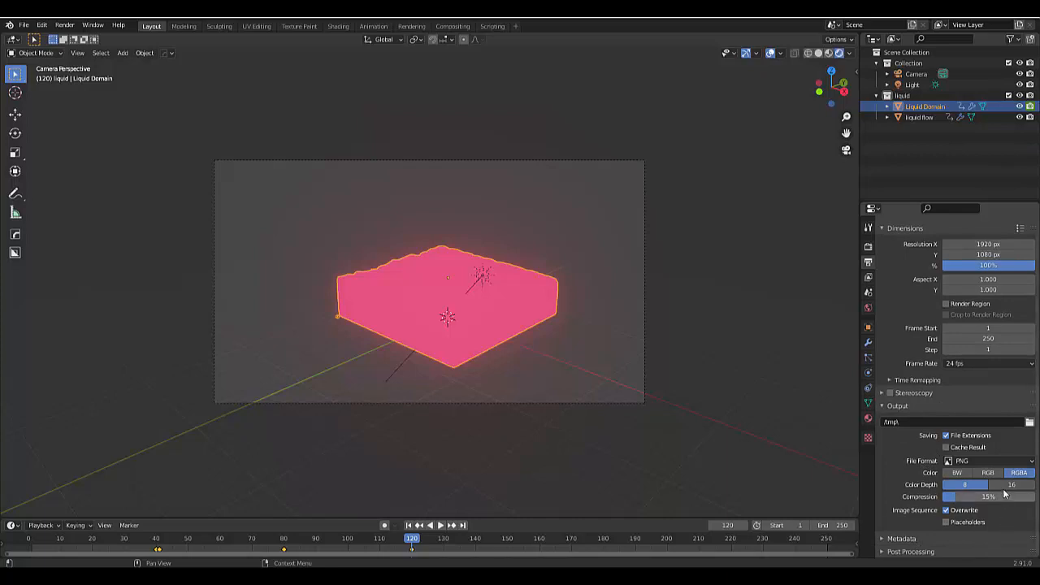
click(995, 461)
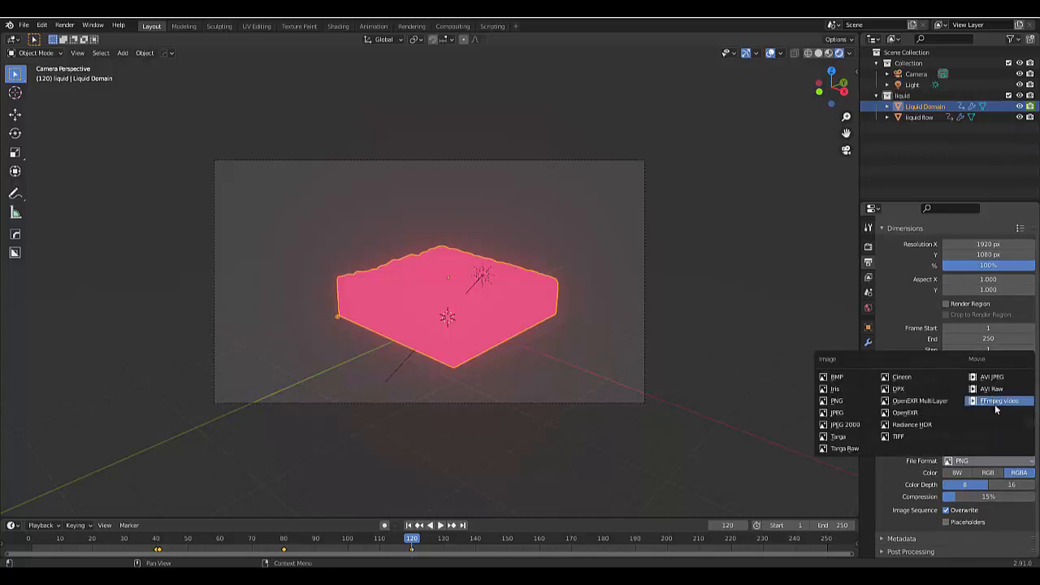
click(1011, 484)
drag(1000, 496, 947, 496)
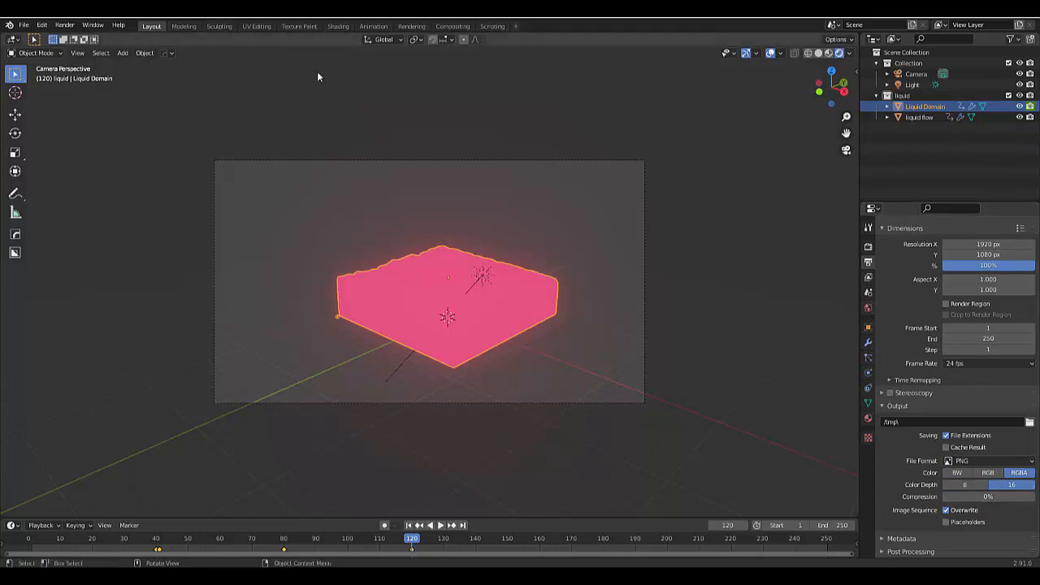
click(65, 25)
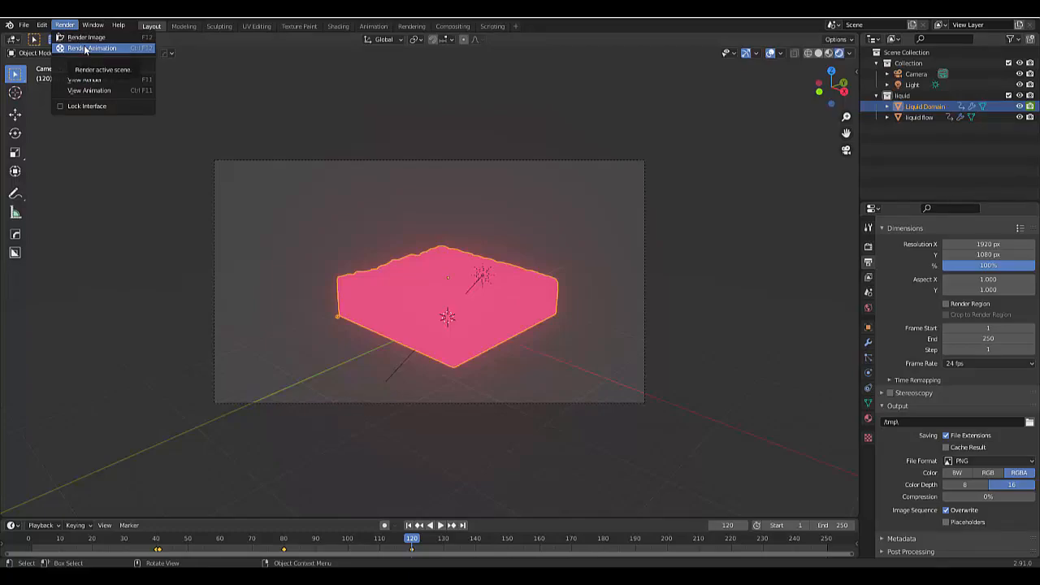
click(84, 49)
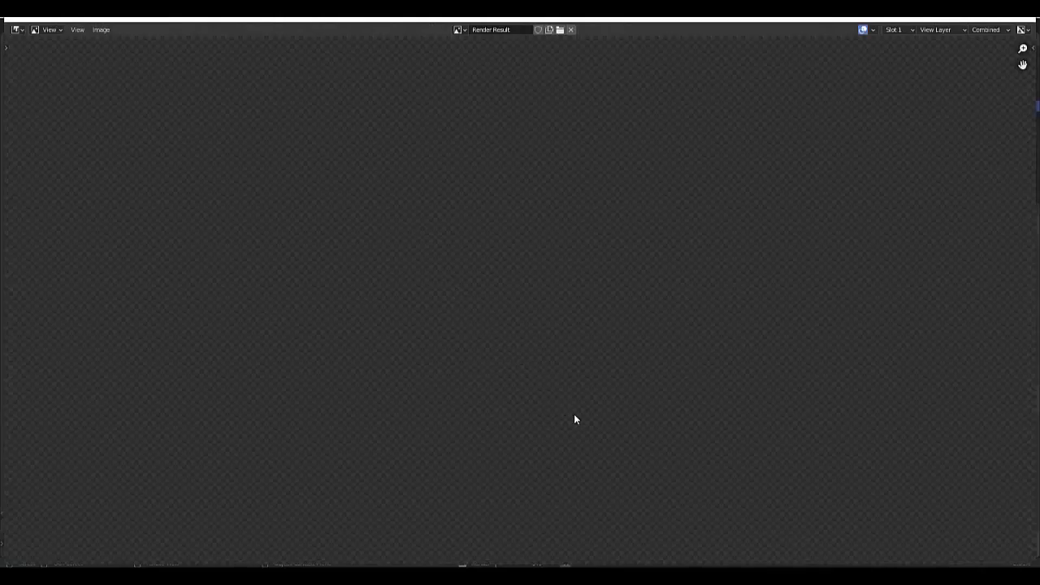
key(Escape)
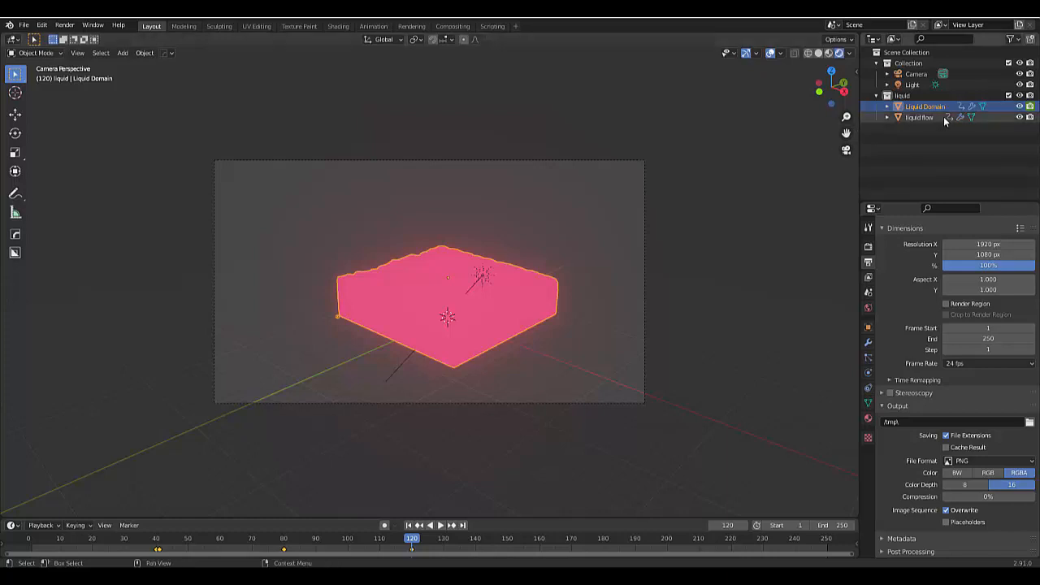
- Disable the liquid flow object in renders and start rendering the animation
click(1029, 118)
click(1011, 39)
click(61, 29)
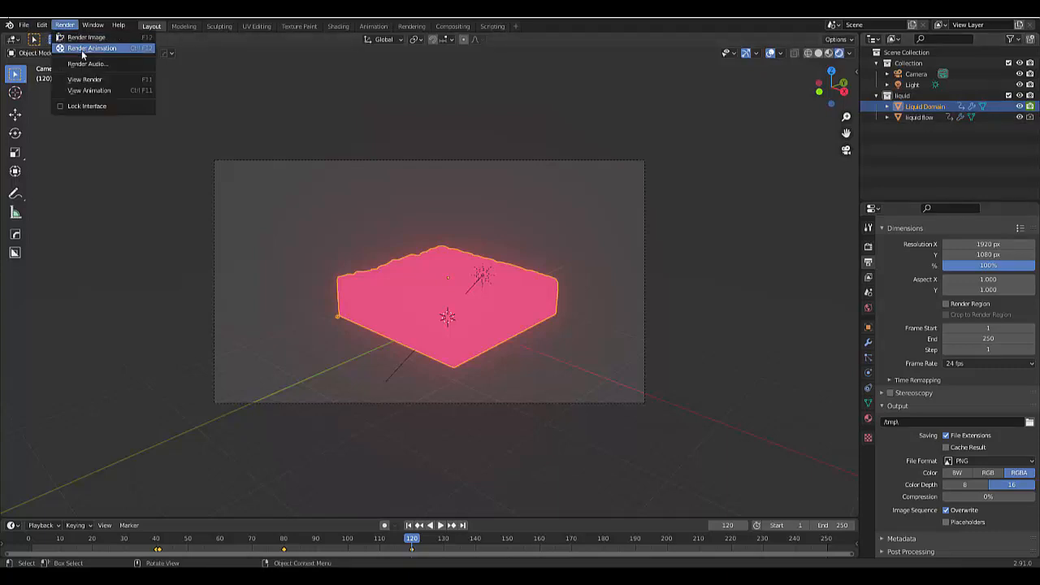
click(82, 50)
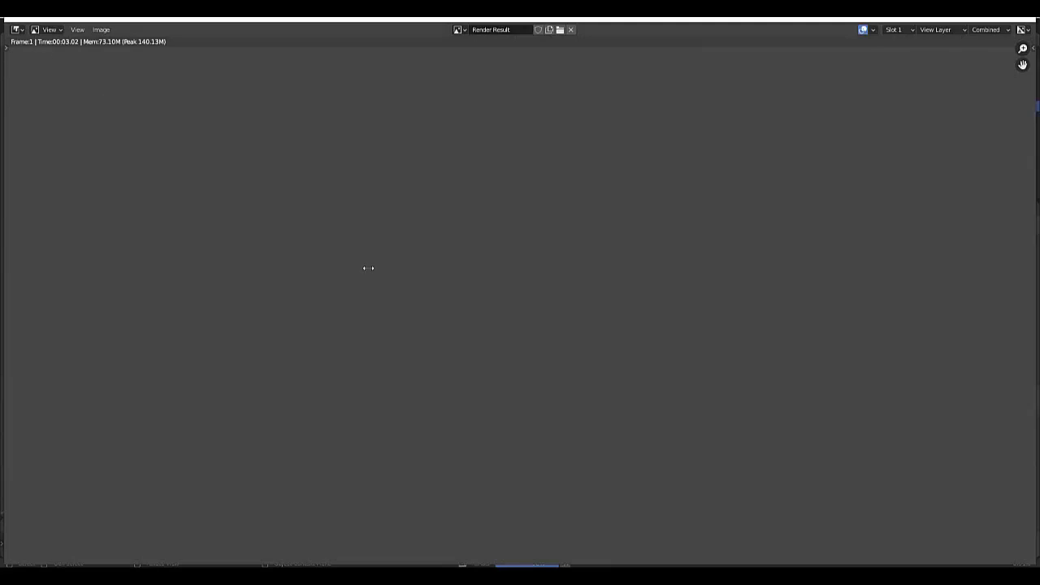
key(Escape)
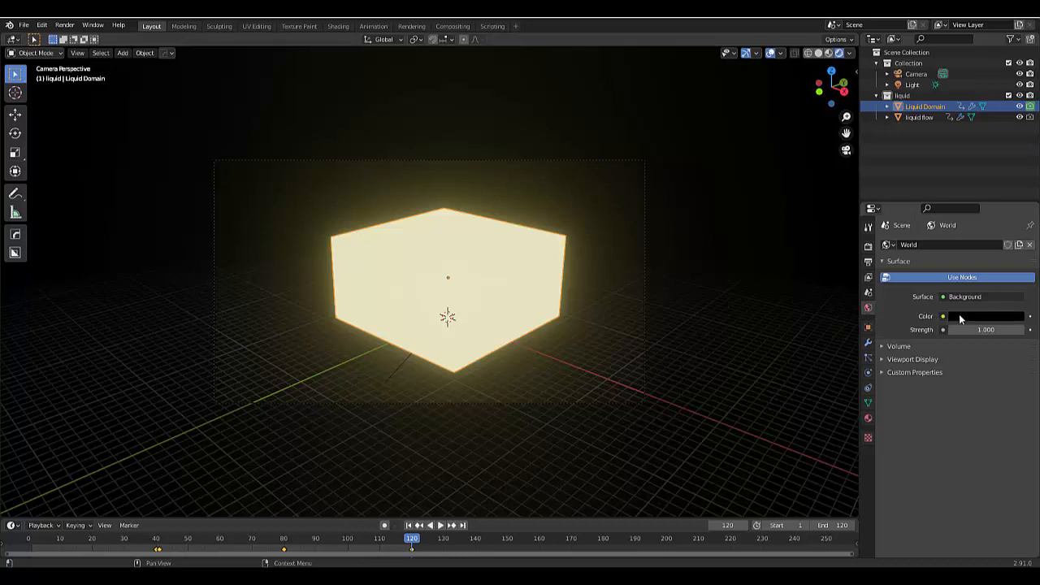
- Review the scene's output settings and play back the rendered animation
click(867, 261)
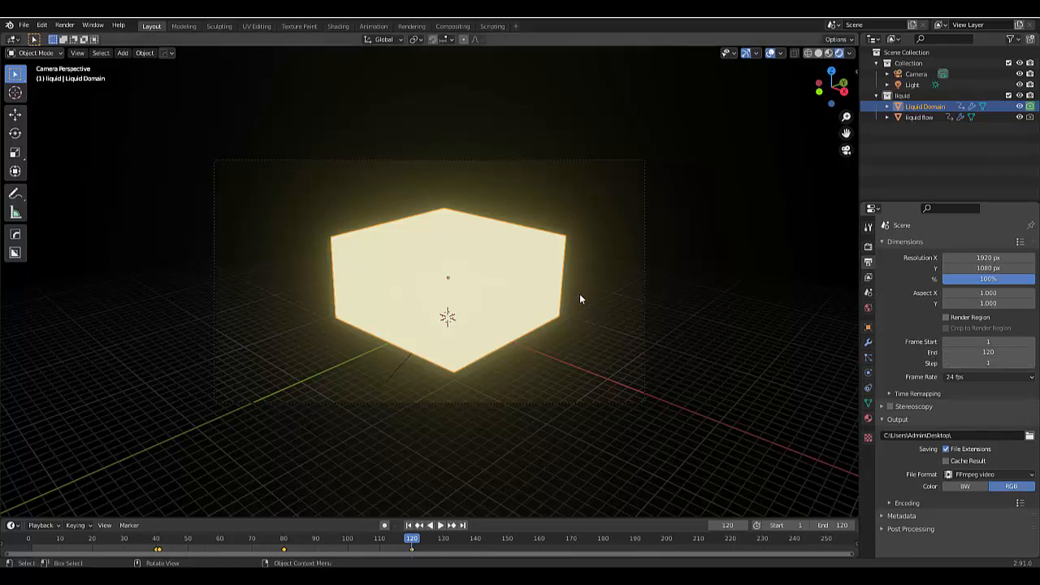
click(62, 26)
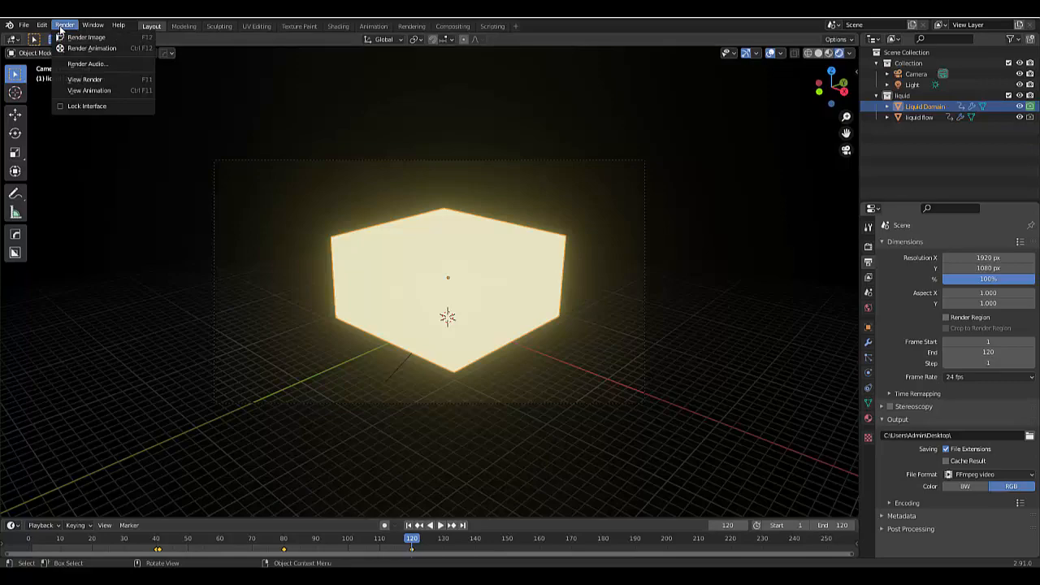
click(94, 90)
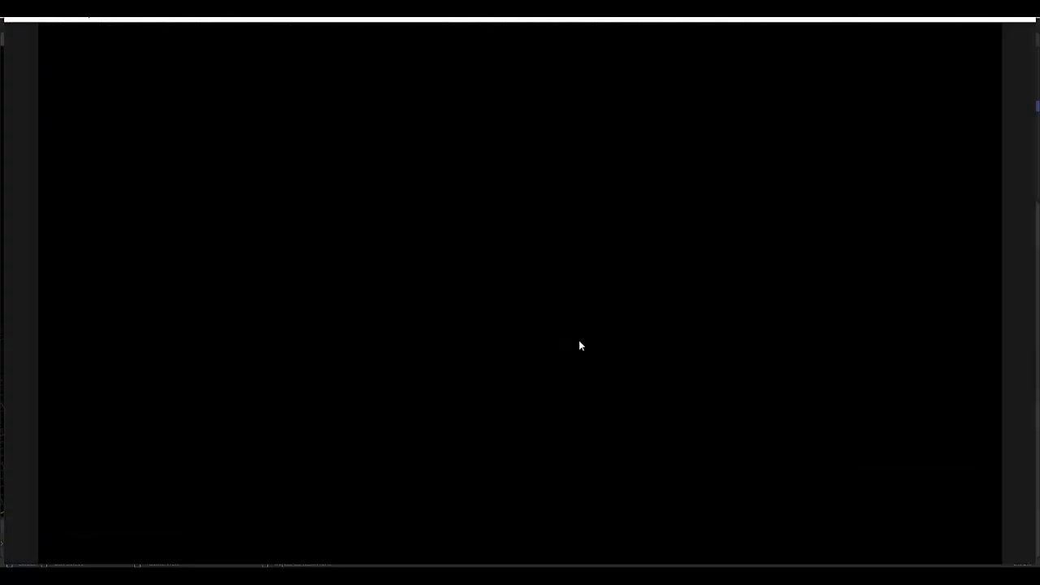